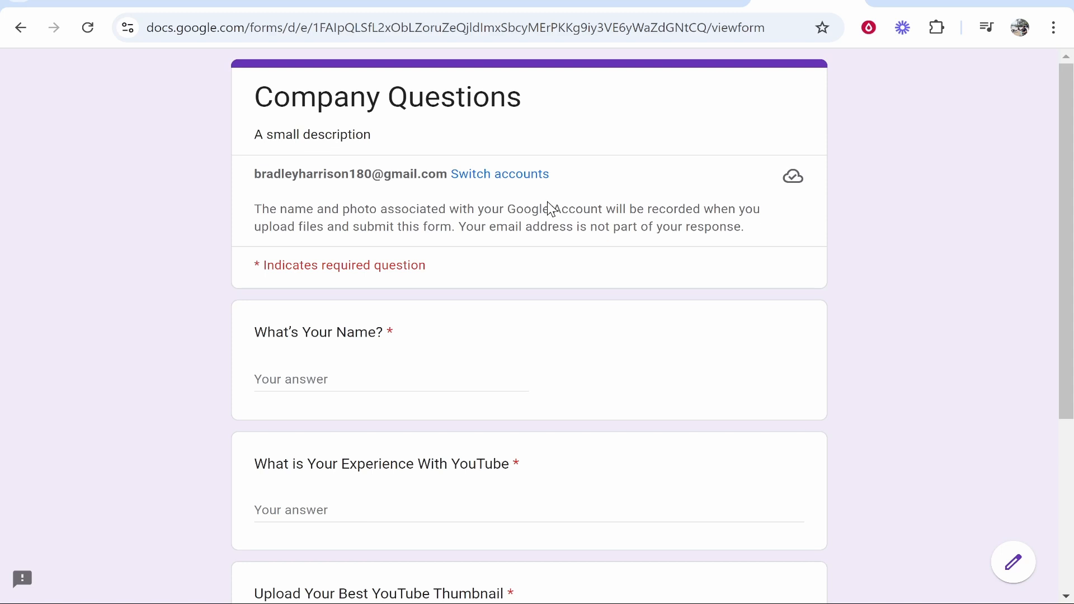
Search Google for "google forms" and open the Google Forms sign-in result
{"action": "key", "text": "ctrl+Page_Up"}
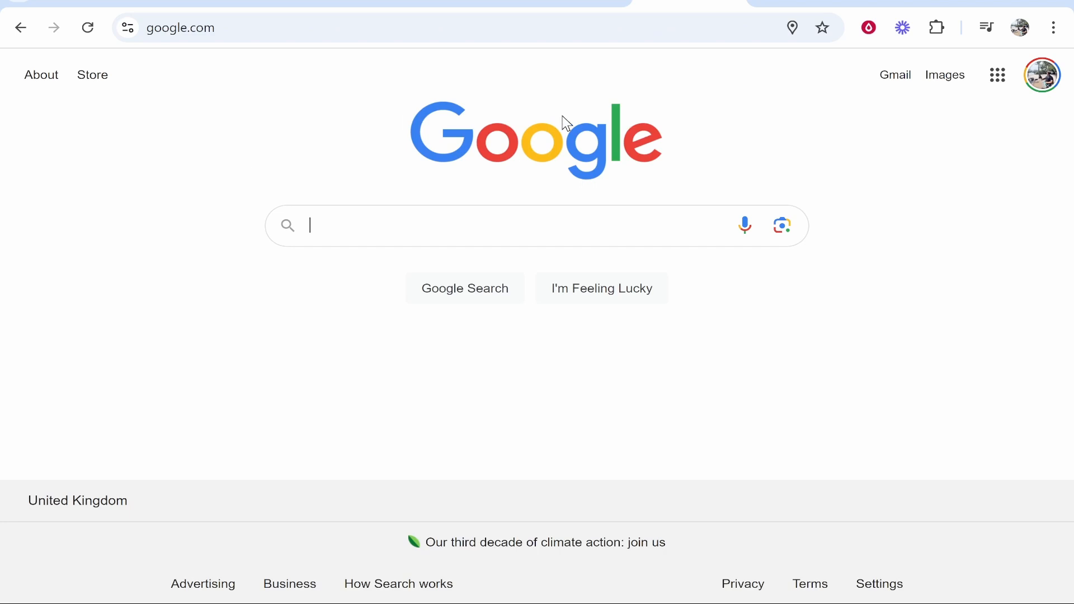
{"action": "type", "text": "google for"}
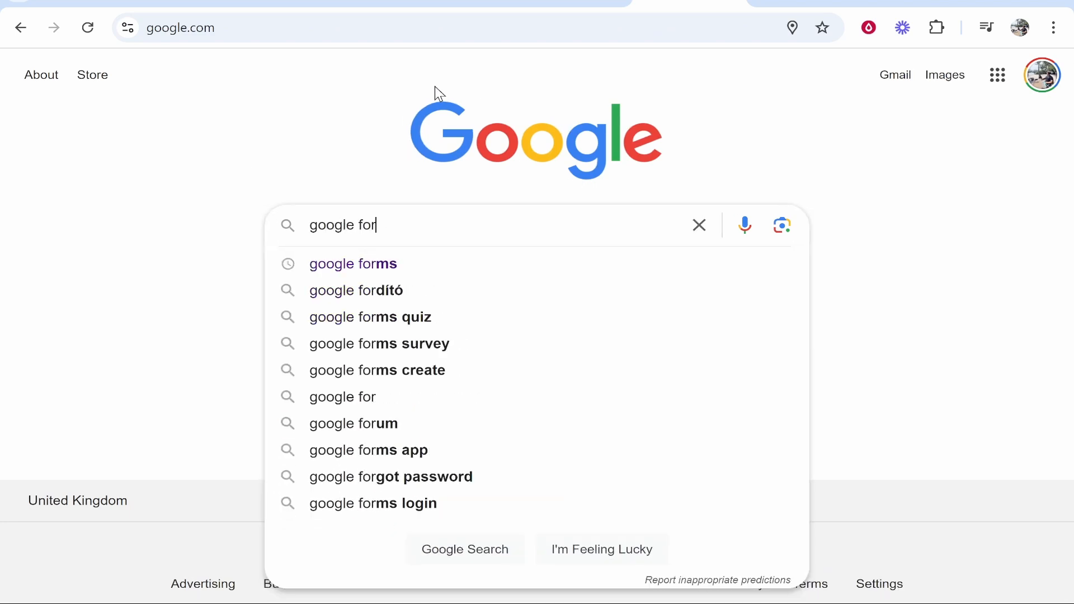
{"action": "type", "text": "ms"}
{"action": "key", "text": "Return"}
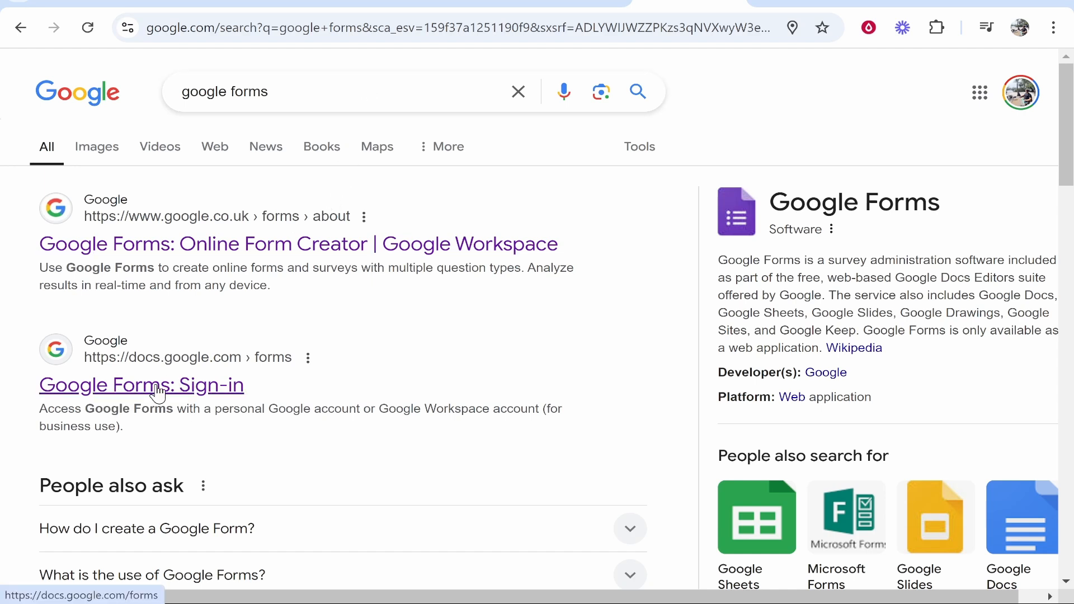
{"action": "left_click", "coordinate": [174, 391]}
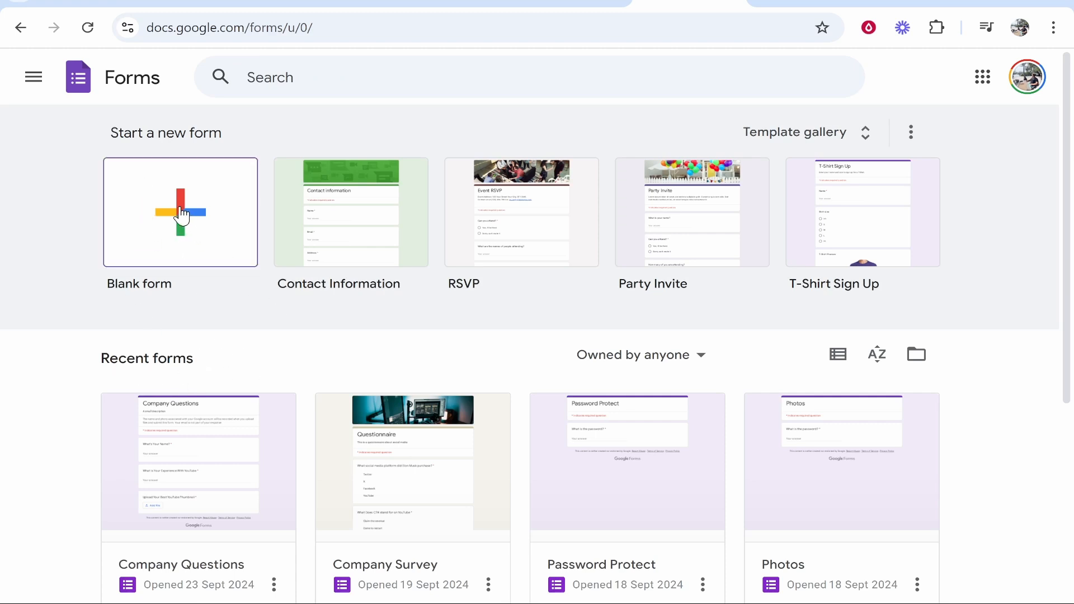
Browse the template gallery and create a new form from the Blank form template
{"action": "left_click", "coordinate": [854, 137]}
{"action": "scroll", "coordinate": [668, 442], "scroll_direction": "down", "scroll_amount": 3}
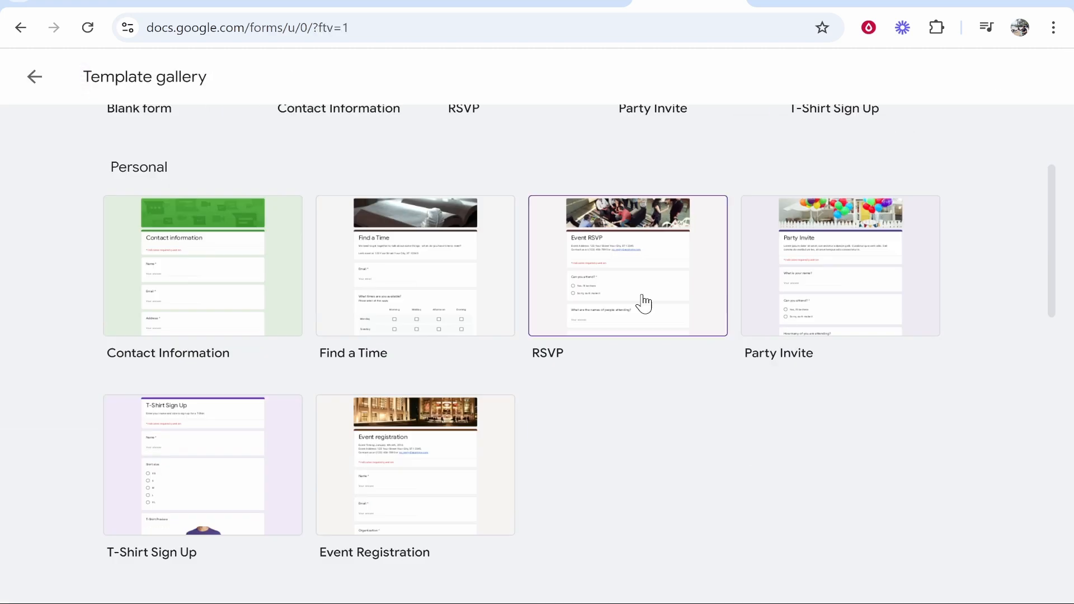
{"action": "scroll", "coordinate": [642, 302], "scroll_direction": "up", "scroll_amount": 3}
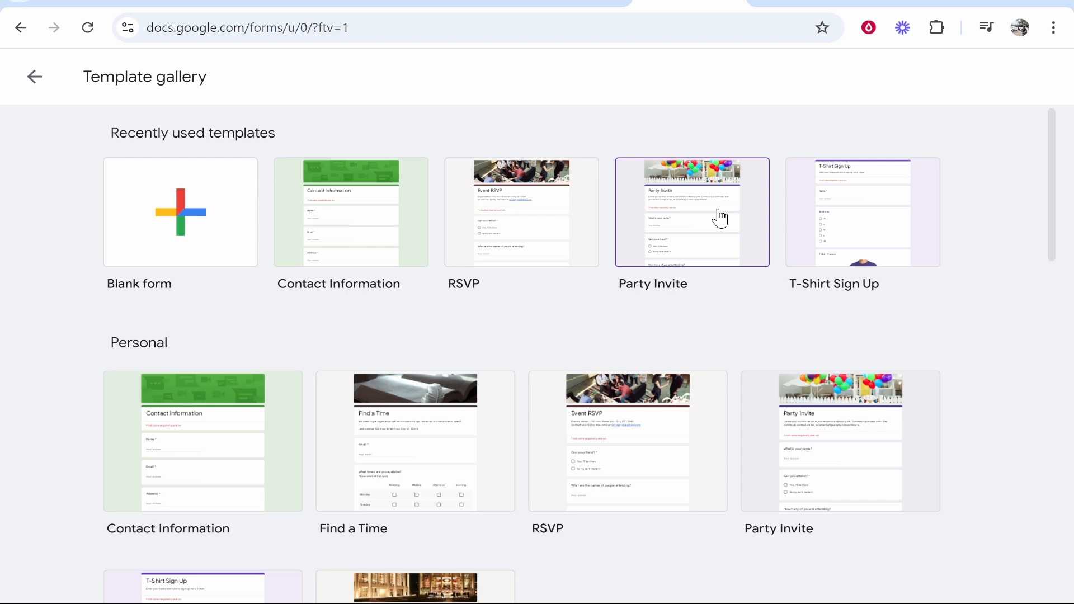
{"action": "left_click", "coordinate": [208, 208]}
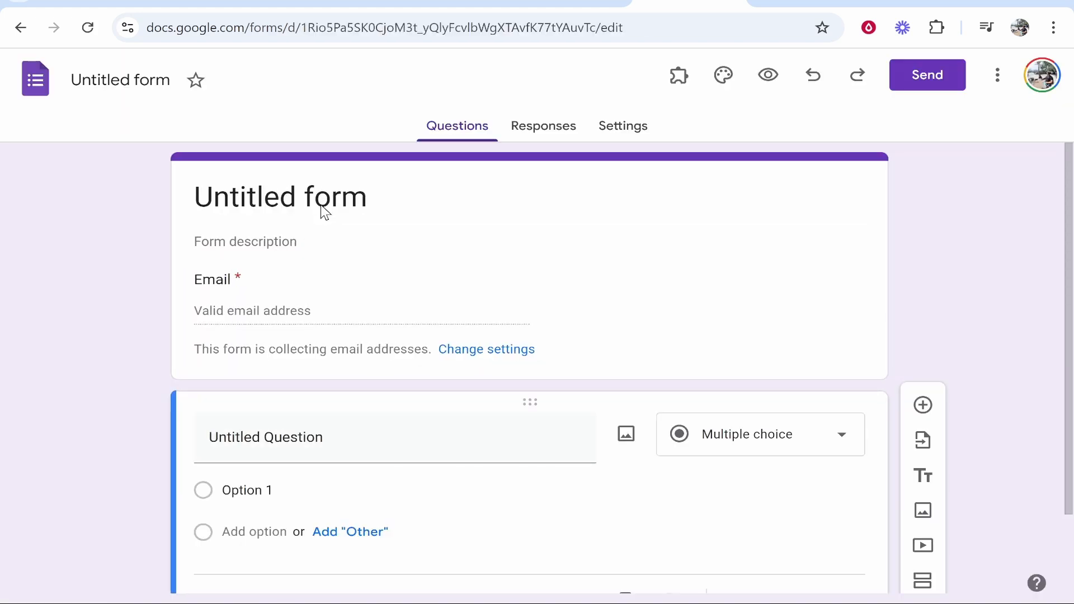
Name the form "Job Interview" and give it the same title in the header
{"action": "left_click", "coordinate": [124, 71]}
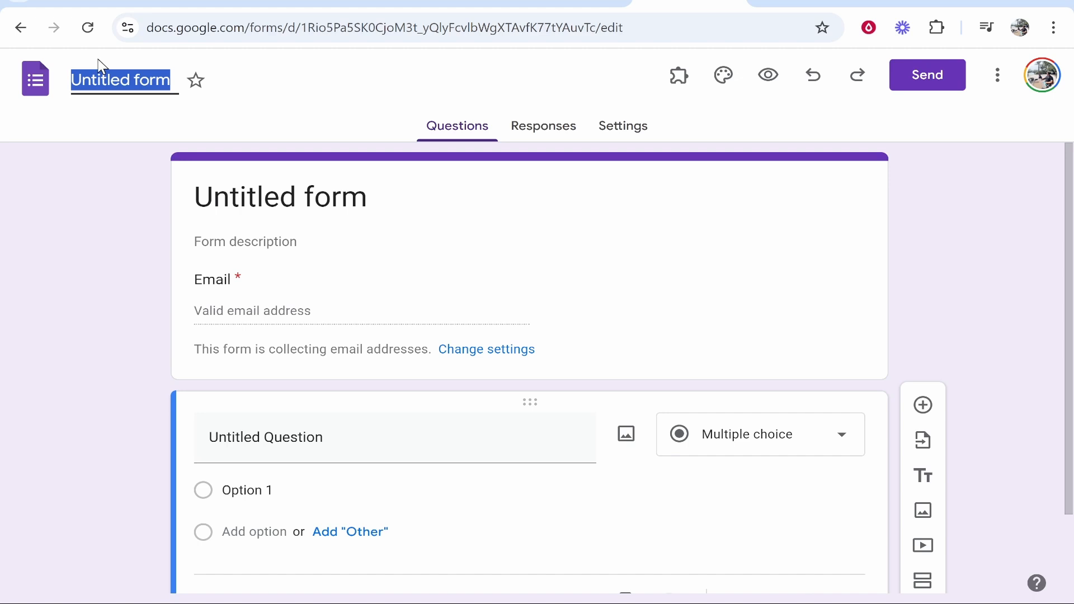
{"action": "key", "text": "BackSpace"}
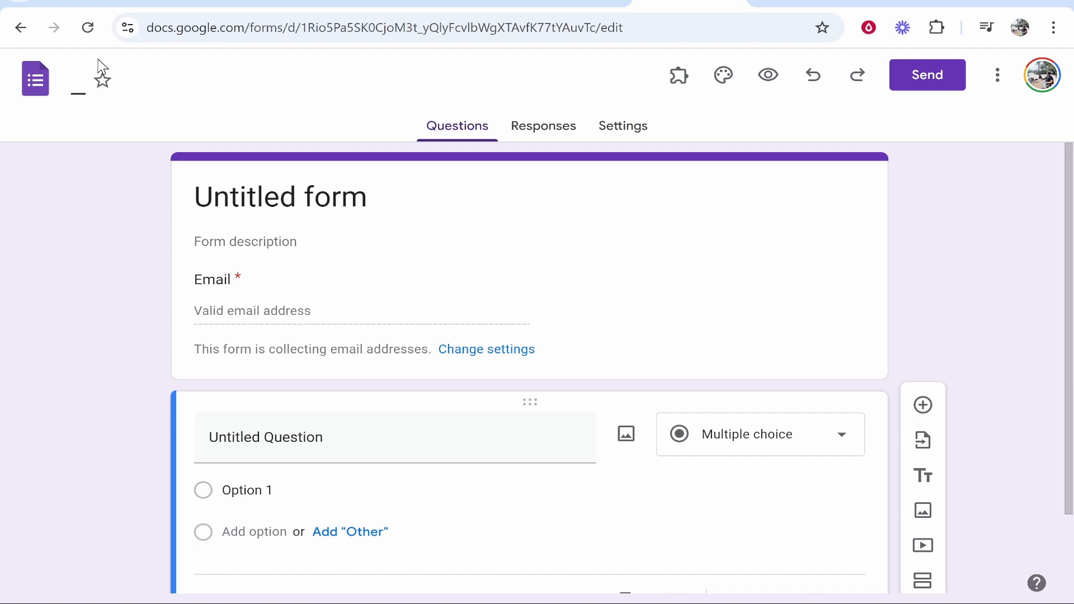
{"action": "type", "text": "Job Interview"}
{"action": "left_click", "coordinate": [344, 187]}
{"action": "left_click_drag", "start_coordinate": [470, 201], "coordinate": [194, 201]}
{"action": "left_click", "coordinate": [168, 218]}
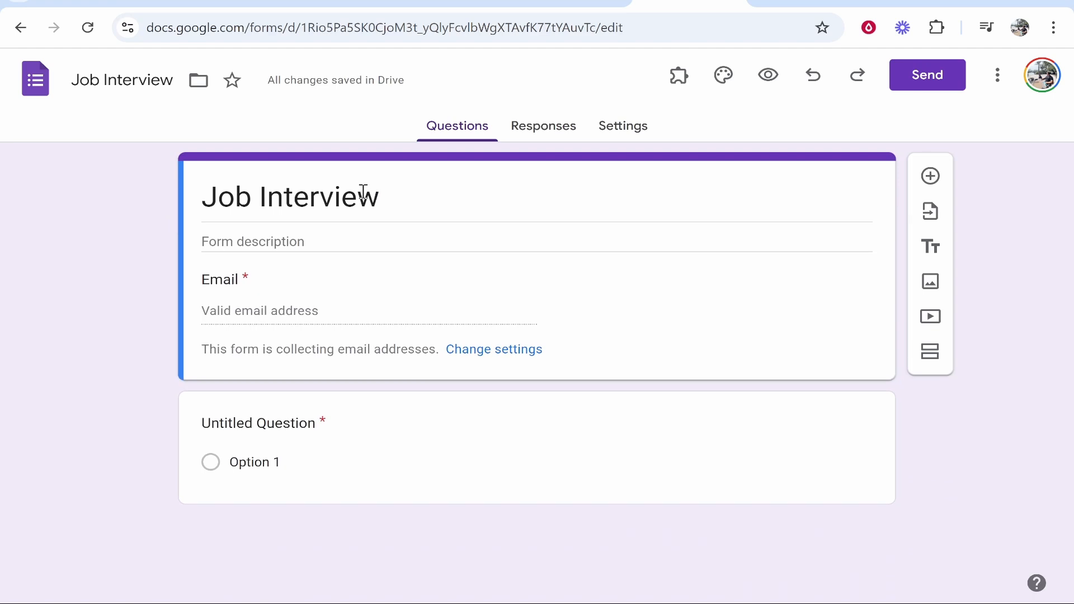
Set the form description to "A few questions about YouTube and search based channels."
{"action": "left_click", "coordinate": [295, 241]}
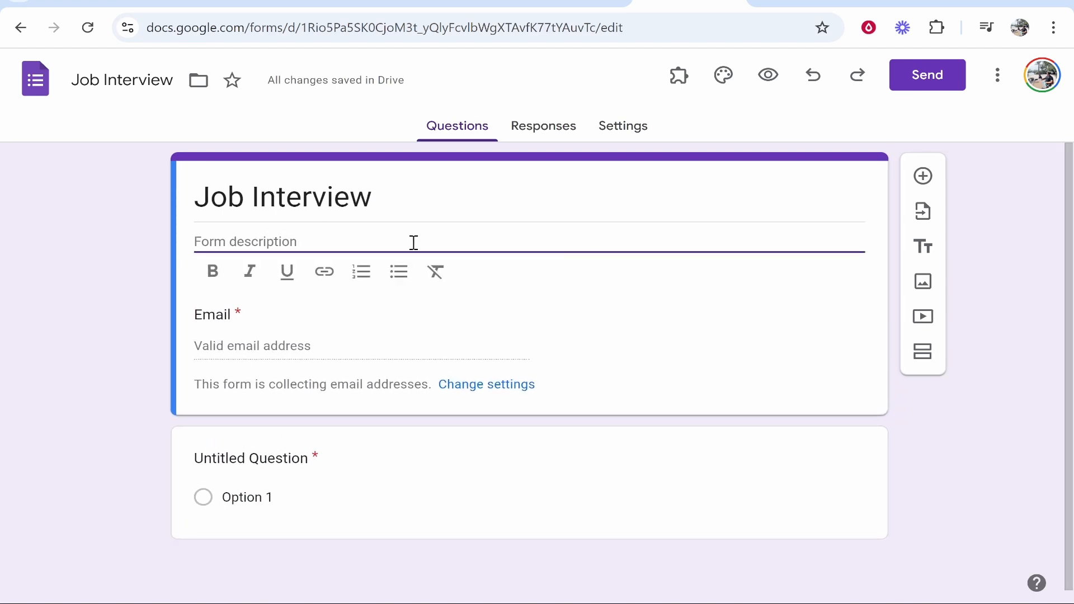
{"action": "type", "text": "A few questions about YouTube and search based channels."}
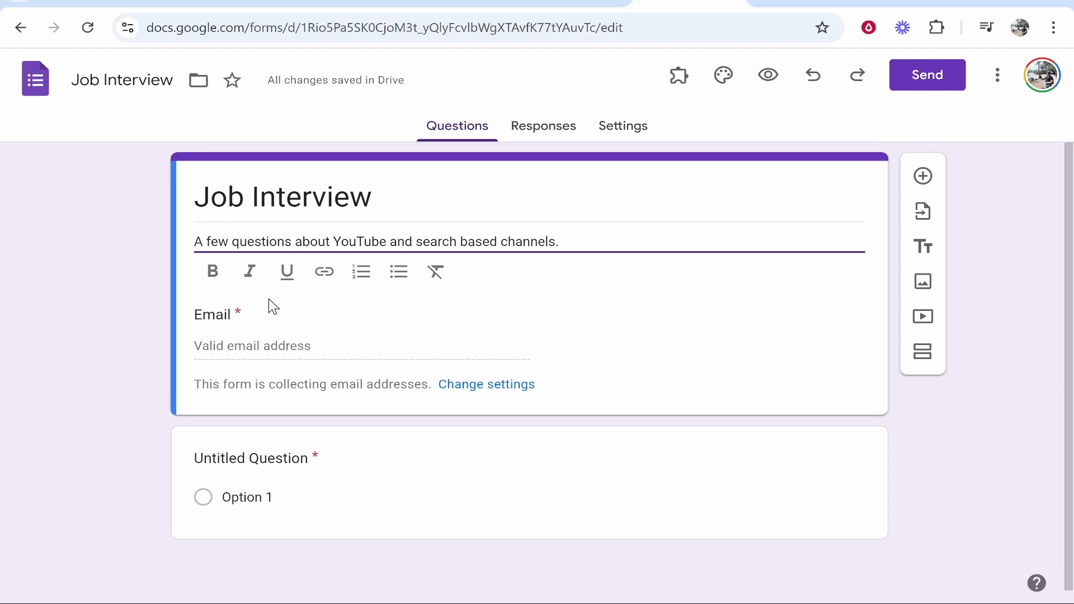
Set the form's email address collection to "Do not collect" in the response settings and return to the questions
{"action": "double_click", "coordinate": [196, 316]}
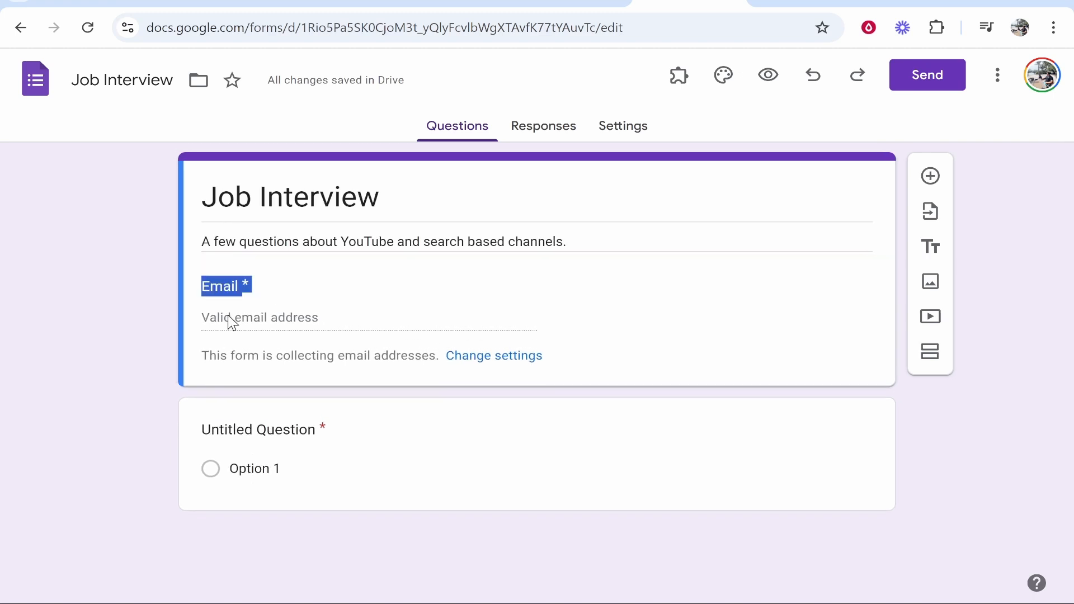
{"action": "left_click", "coordinate": [242, 278]}
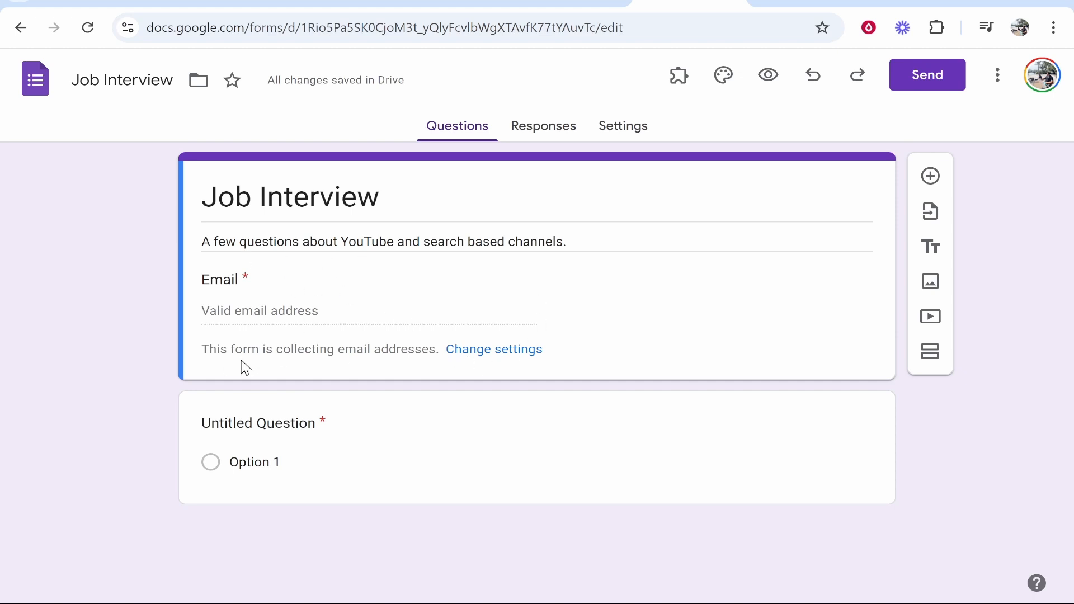
{"action": "left_click", "coordinate": [511, 352]}
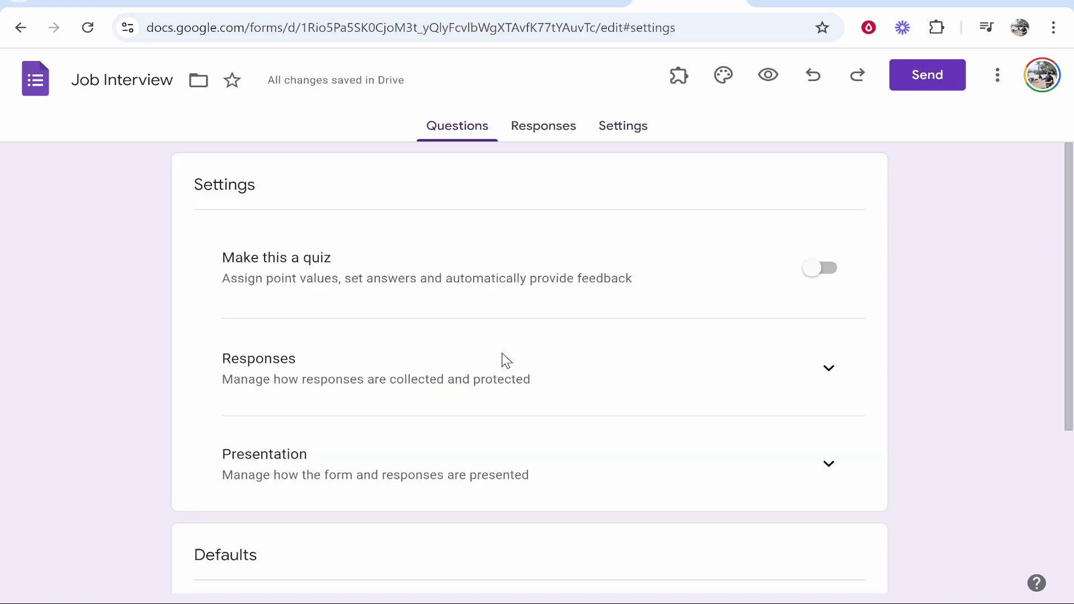
{"action": "left_click", "coordinate": [826, 369]}
{"action": "left_click_drag", "start_coordinate": [255, 341], "coordinate": [409, 340]}
{"action": "left_click", "coordinate": [431, 343]}
{"action": "left_click", "coordinate": [794, 351]}
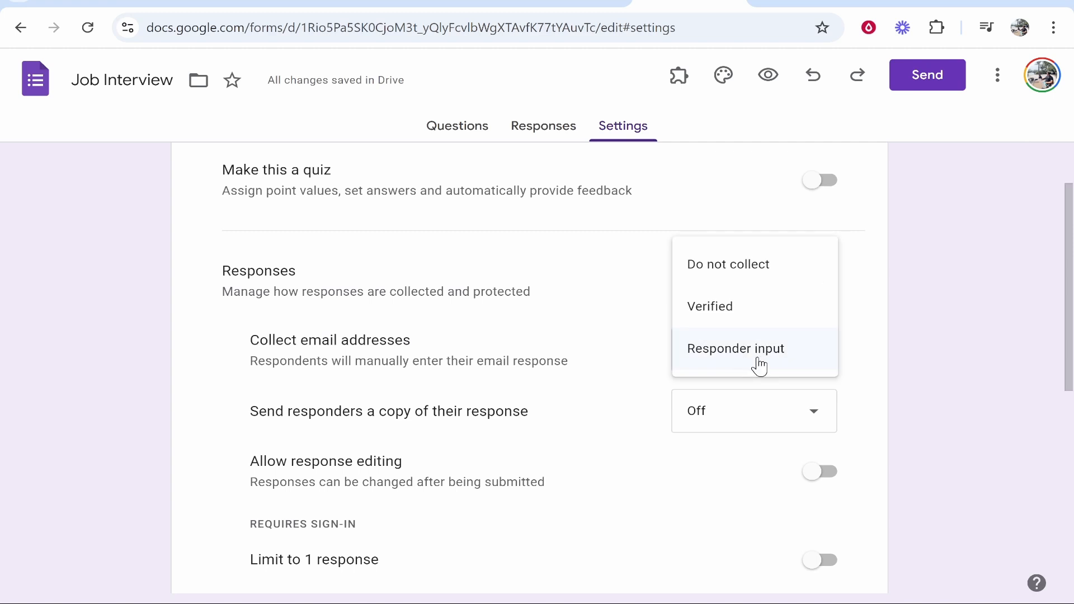
{"action": "left_click", "coordinate": [792, 276]}
{"action": "scroll", "coordinate": [588, 182], "scroll_direction": "up", "scroll_amount": 2}
{"action": "left_click", "coordinate": [461, 133]}
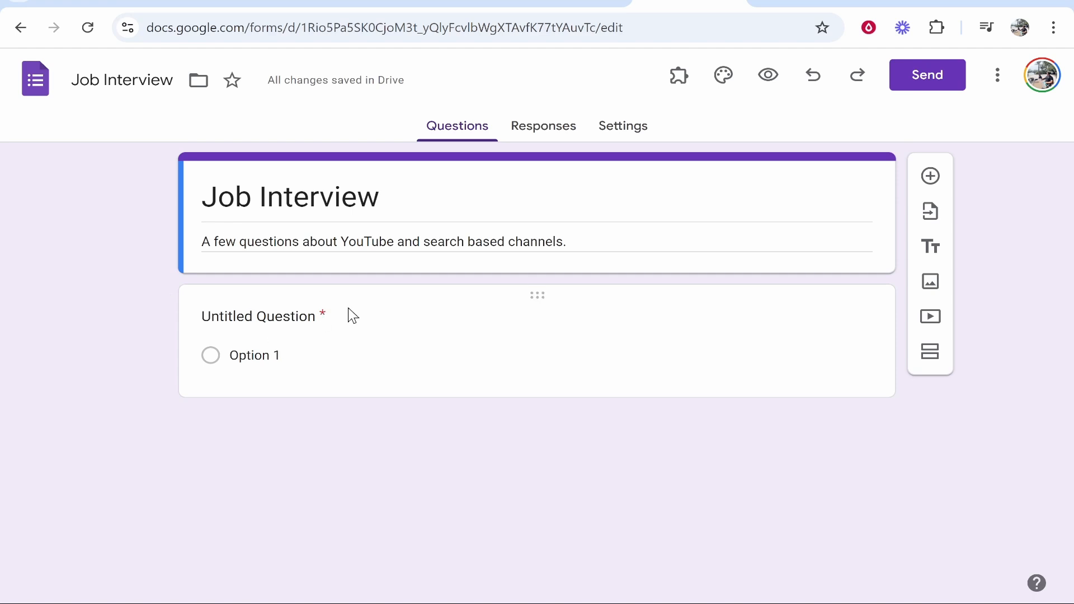
Rewrite the untitled question as "What is your name?" and make it a short answer question
{"action": "left_click", "coordinate": [299, 314]}
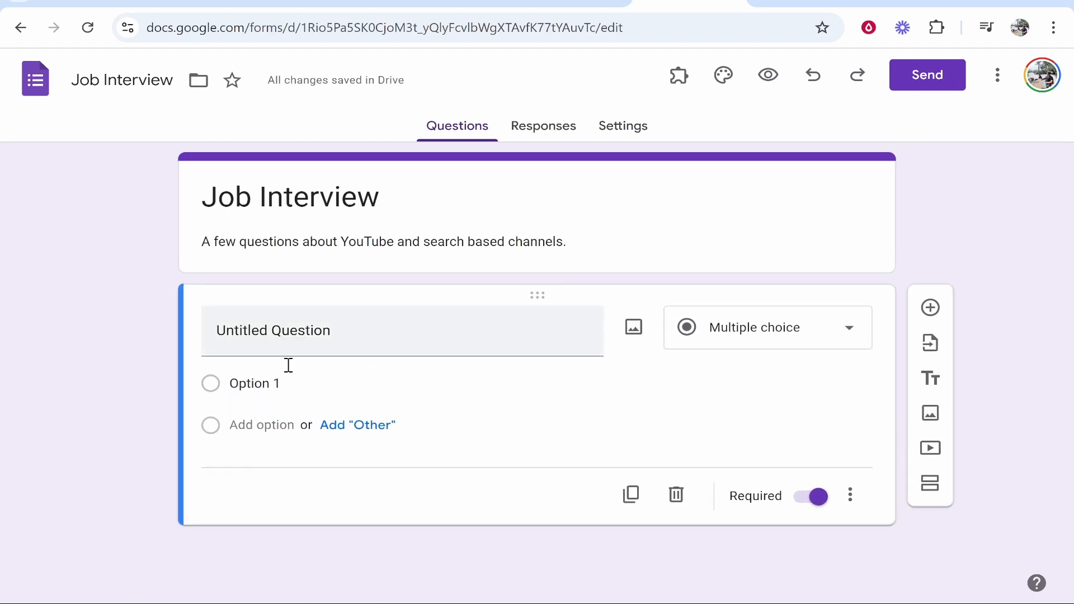
{"action": "left_click", "coordinate": [355, 336]}
{"action": "left_click", "coordinate": [456, 325]}
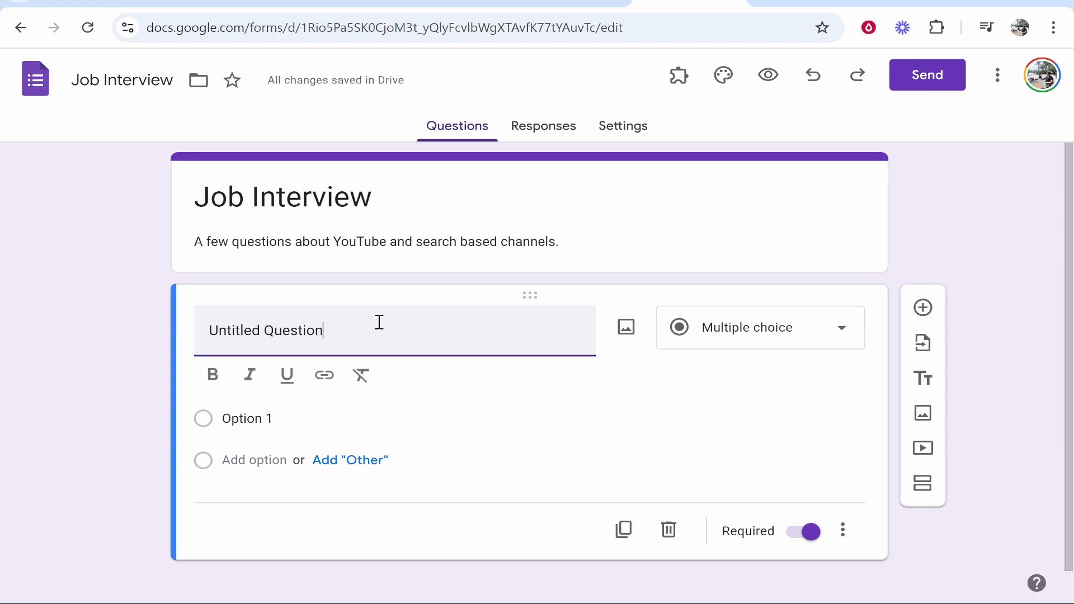
{"action": "key", "text": "BackSpace"}
{"action": "key", "text": "BackSpace"}
{"action": "key", "text": "BackSpace"}
{"action": "key", "text": "BackSpace"}
{"action": "key", "text": "BackSpace"}
{"action": "key", "text": "BackSpace"}
{"action": "key", "text": "BackSpace"}
{"action": "key", "text": "BackSpace"}
{"action": "key", "text": "BackSpace"}
{"action": "key", "text": "BackSpace"}
{"action": "key", "text": "BackSpace"}
{"action": "key", "text": "BackSpace"}
{"action": "key", "text": "BackSpace"}
{"action": "key", "text": "BackSpace"}
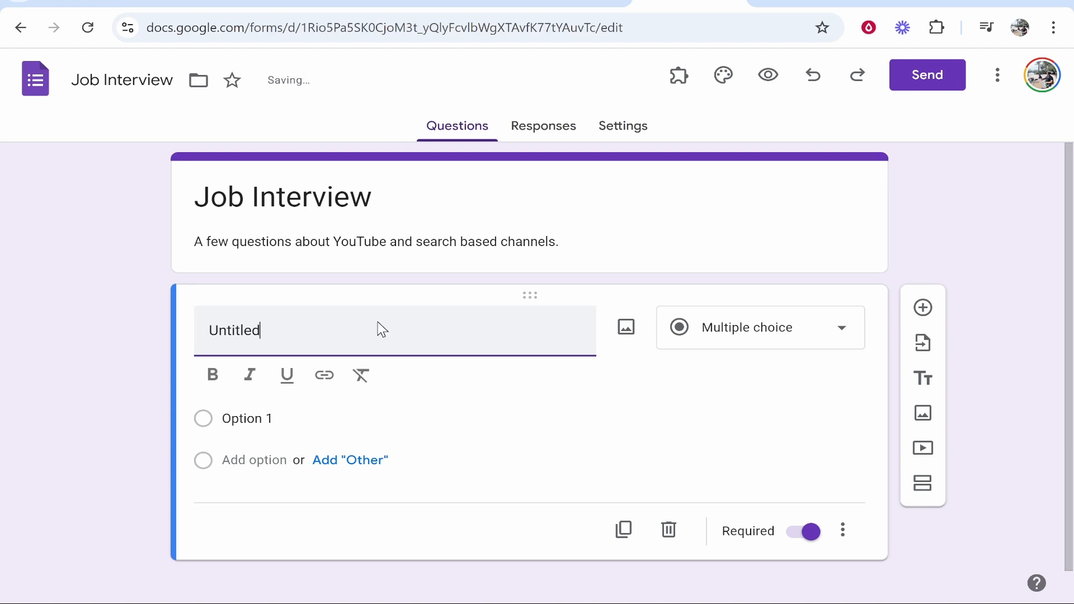
{"action": "type", "text": "What is your"}
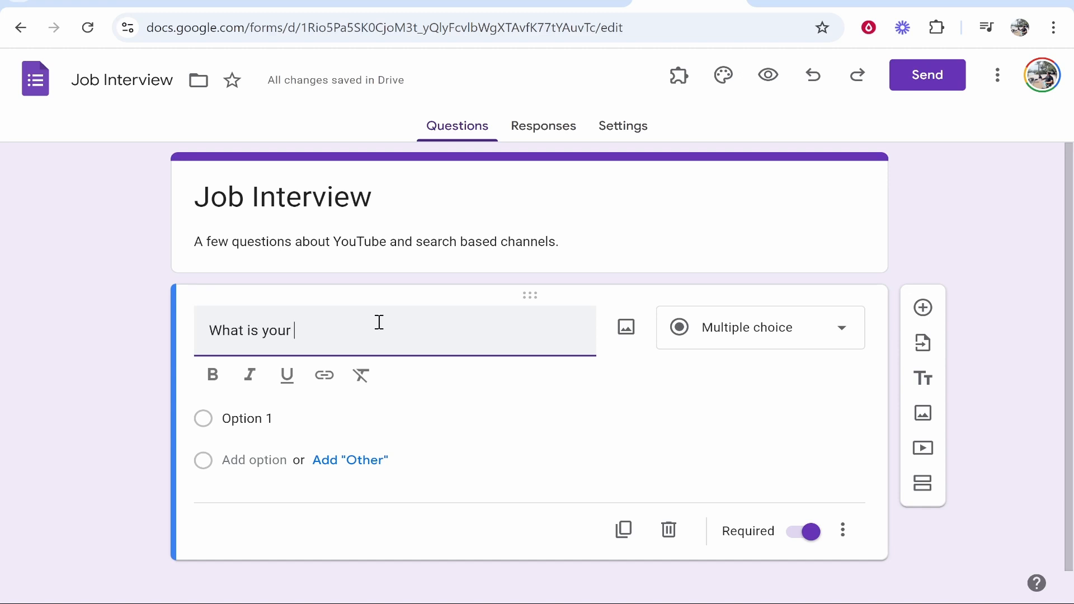
{"action": "type", "text": " name?"}
{"action": "left_click", "coordinate": [809, 338]}
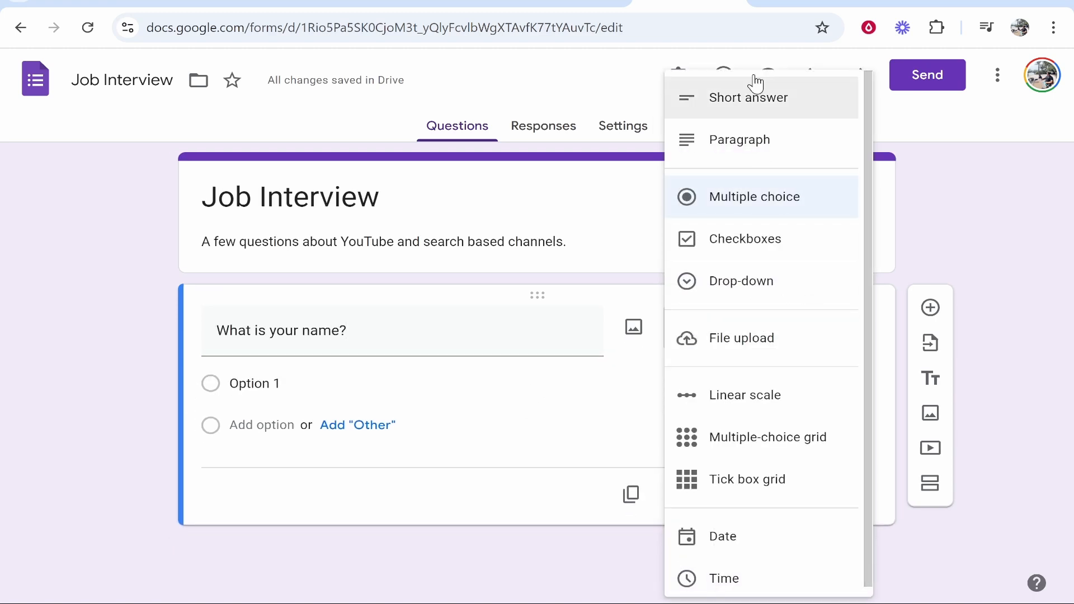
{"action": "left_click", "coordinate": [773, 107]}
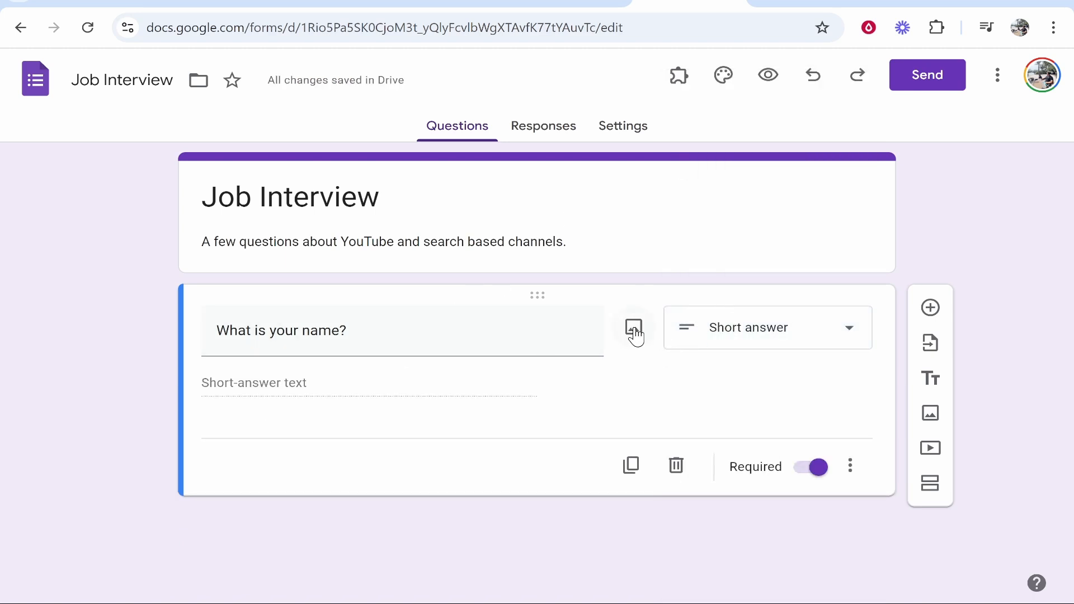
{"action": "left_click", "coordinate": [634, 331]}
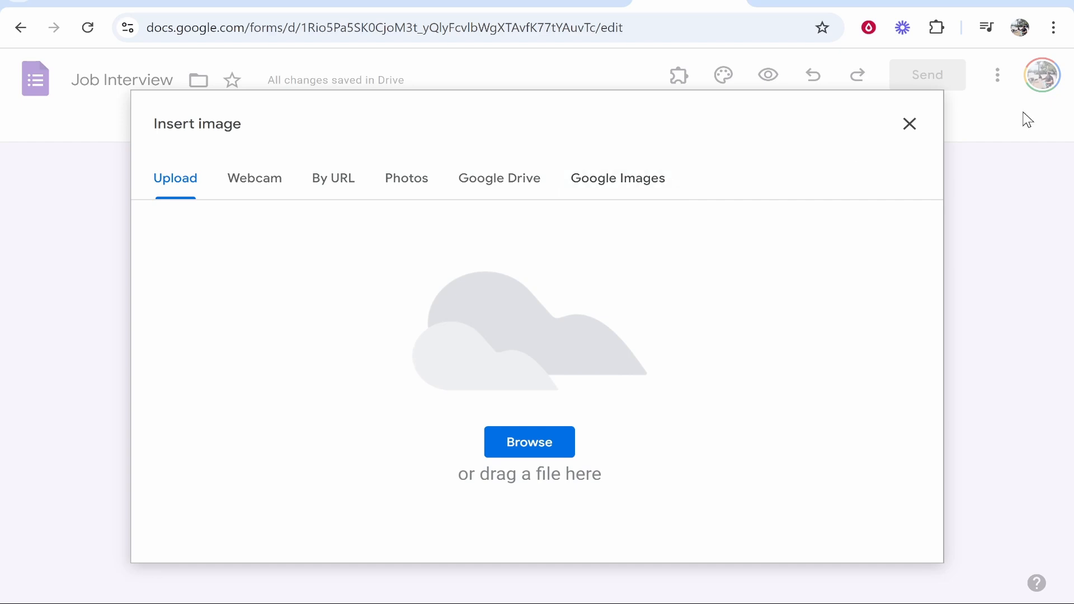
{"action": "left_click", "coordinate": [910, 125]}
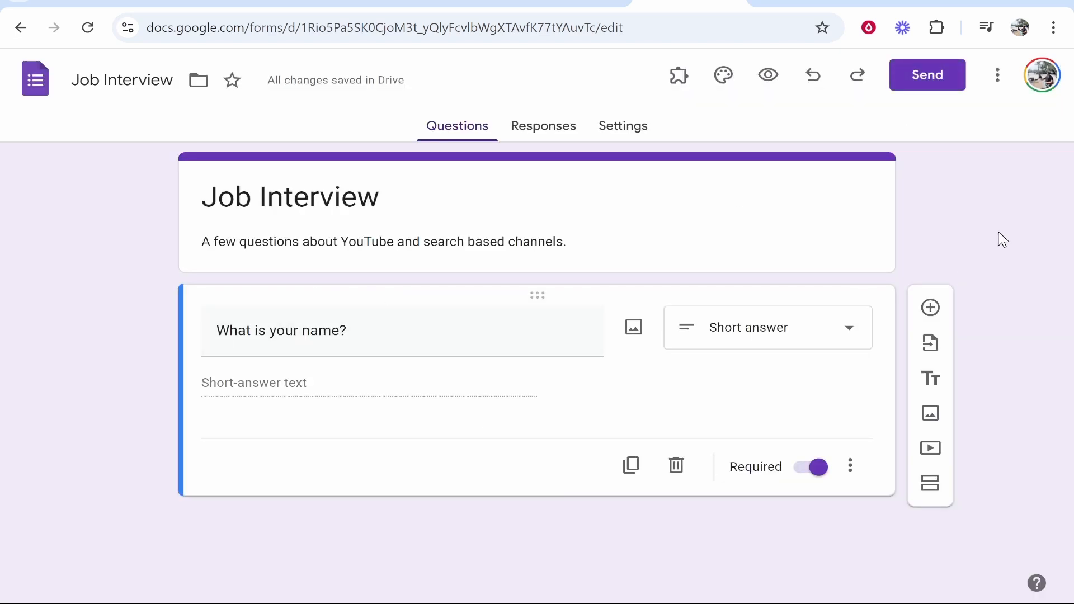
{"action": "left_click", "coordinate": [806, 467]}
{"action": "left_click", "coordinate": [809, 467]}
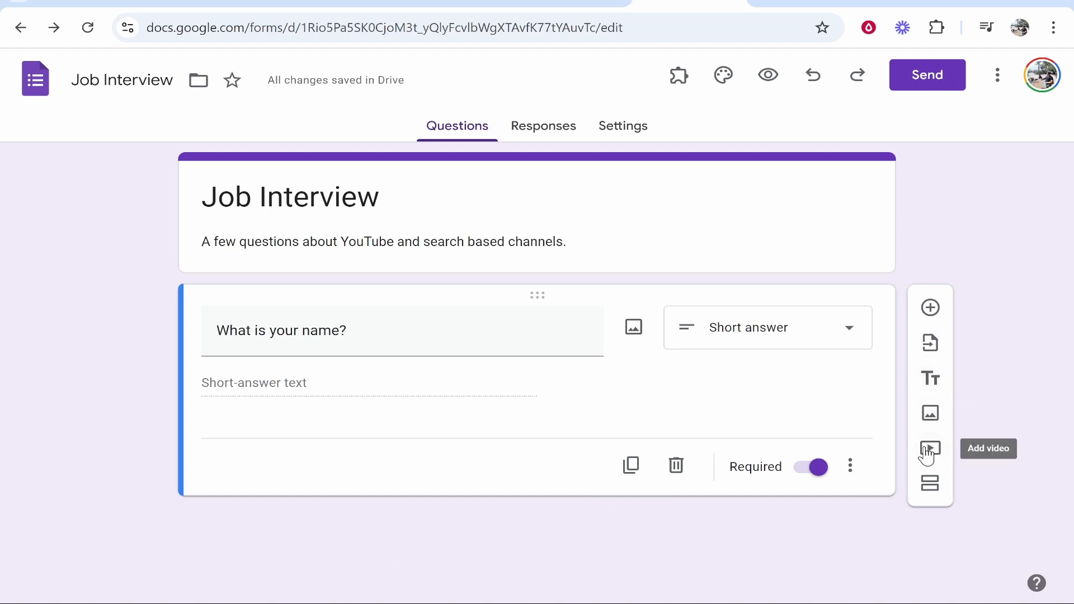
Add a second question, "In detail explain your experience with YouTube", with the Paragraph answer type
{"action": "left_click", "coordinate": [931, 309]}
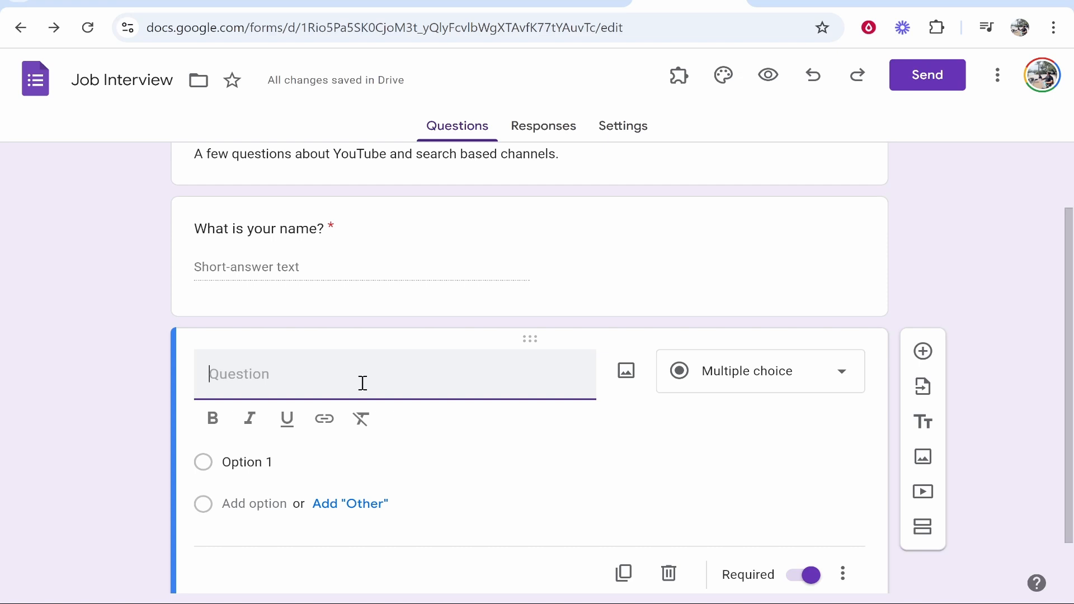
{"action": "type", "text": "In detail explain your"}
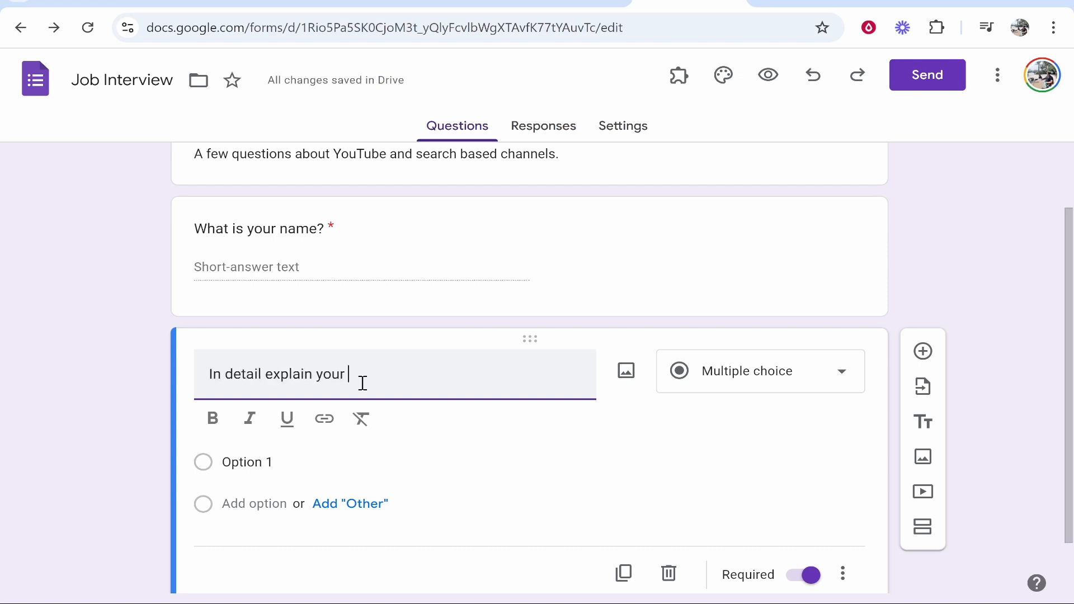
{"action": "type", "text": "experience with "}
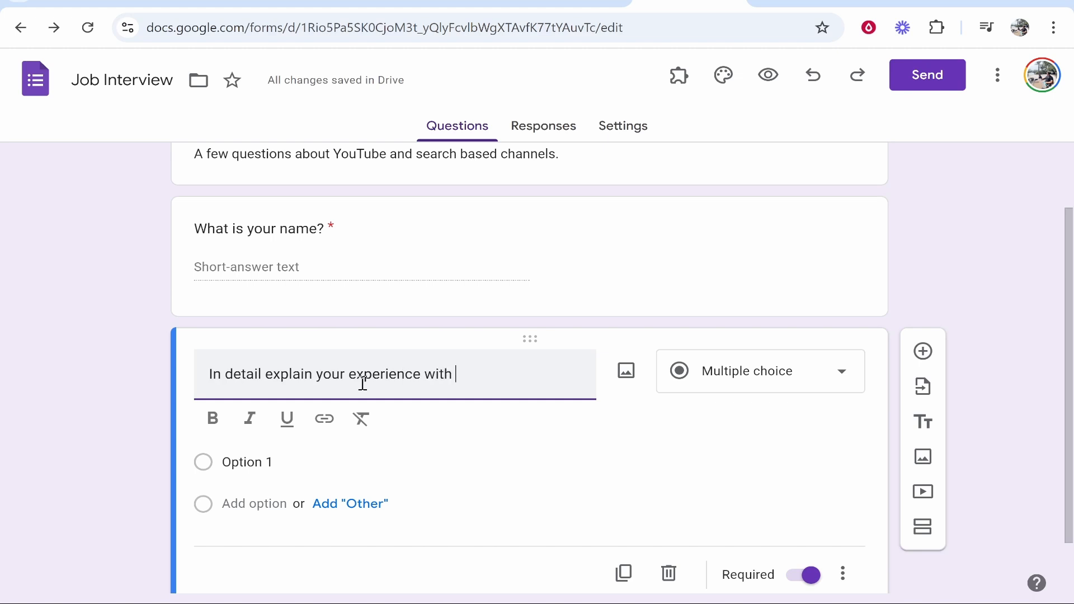
{"action": "type", "text": "YouTube"}
{"action": "left_click", "coordinate": [774, 382]}
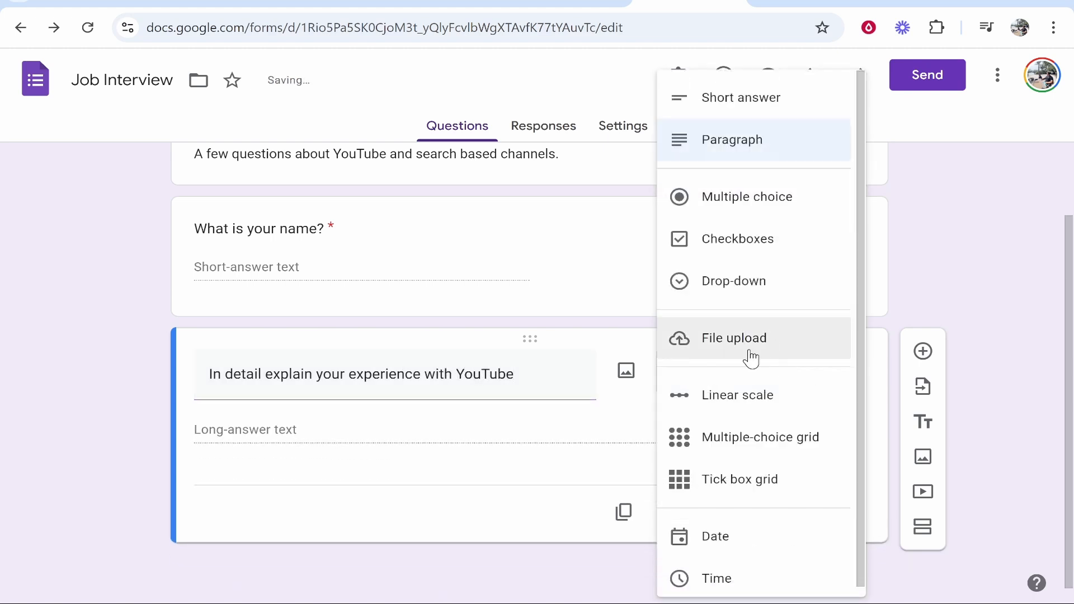
{"action": "left_click", "coordinate": [724, 144]}
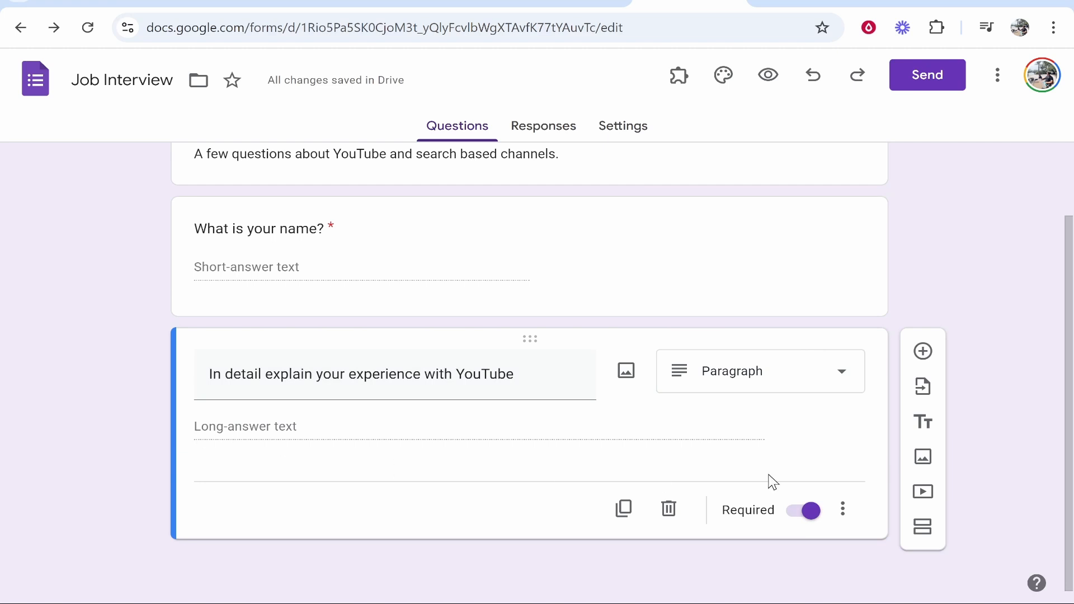
Add a third question titled "What is xyz?", keeping the multiple choice answer type
{"action": "left_click", "coordinate": [931, 352]}
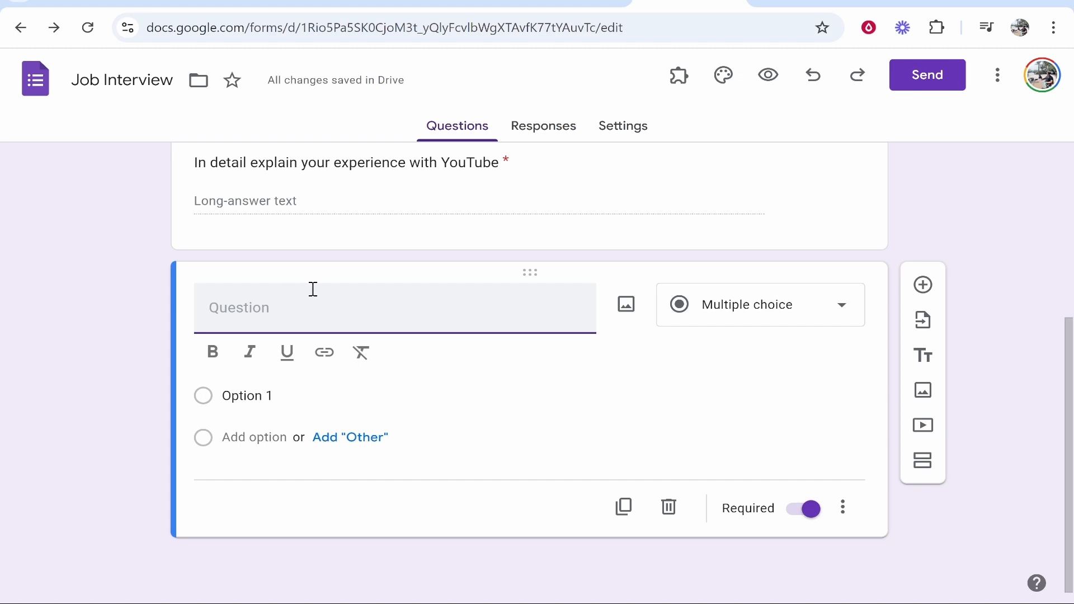
{"action": "type", "text": "What"}
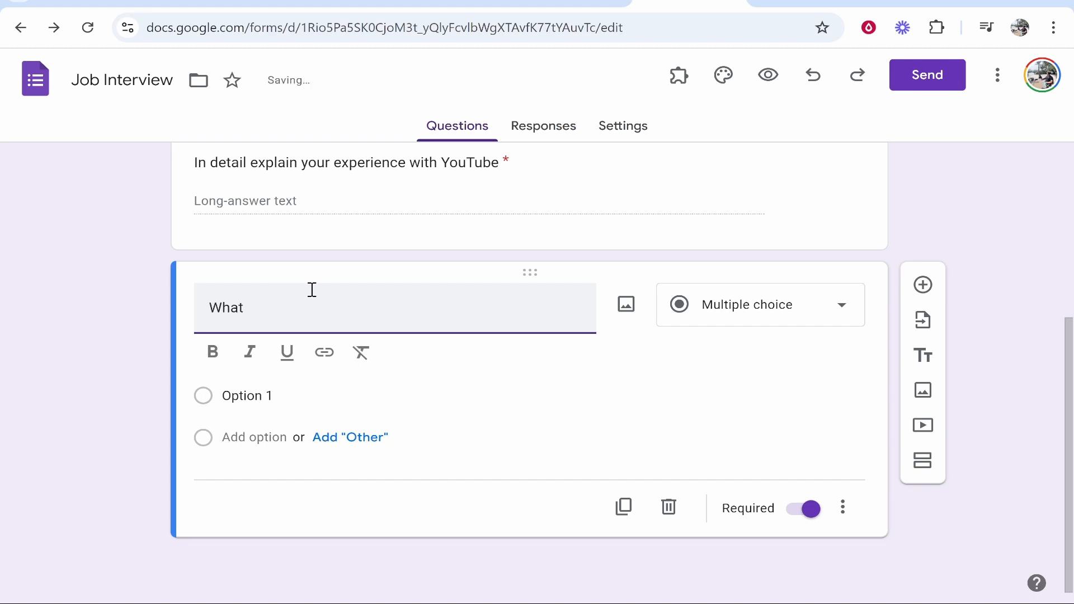
{"action": "type", "text": " is xyz?"}
{"action": "left_click_drag", "start_coordinate": [340, 300], "coordinate": [187, 295]}
{"action": "left_click", "coordinate": [172, 301]}
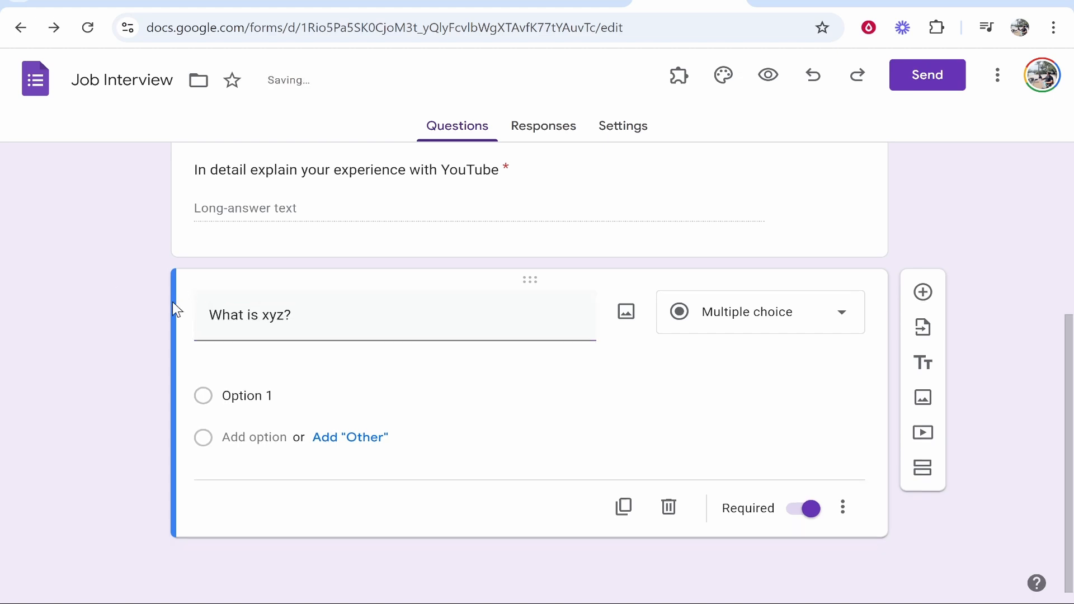
Give the "What is xyz?" question three choices: Option 1, Option 2 and Option 3
{"action": "left_click", "coordinate": [232, 396]}
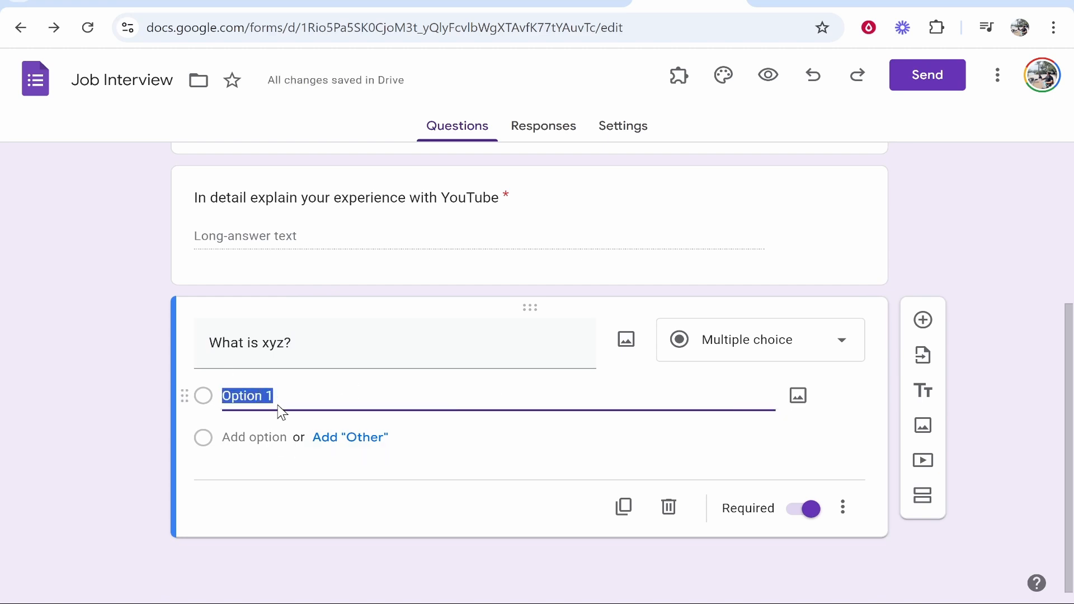
{"action": "left_click", "coordinate": [298, 399]}
{"action": "left_click", "coordinate": [250, 437]}
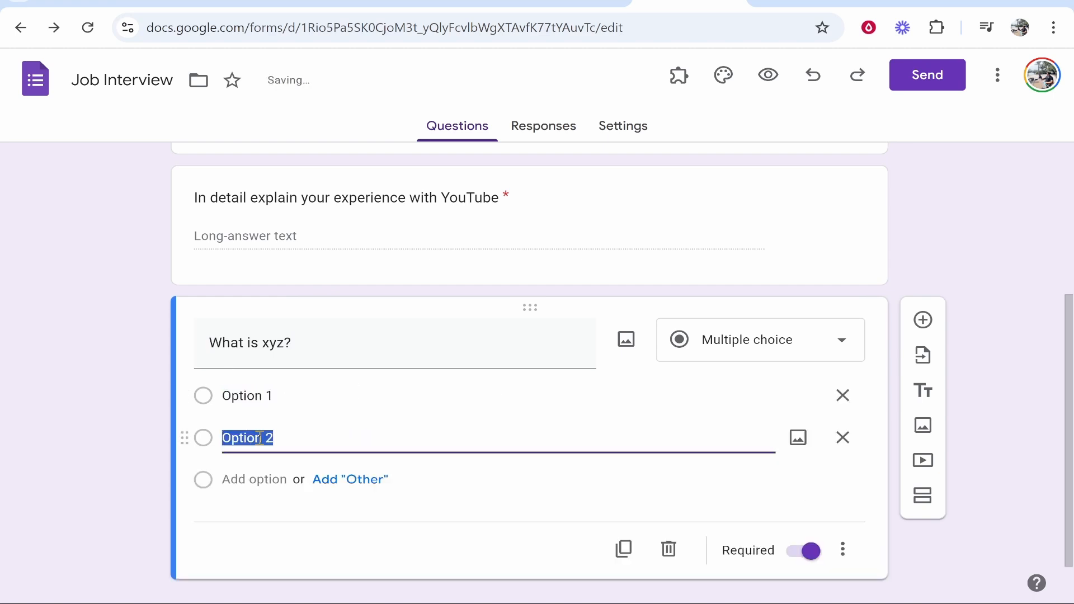
{"action": "left_click", "coordinate": [263, 483]}
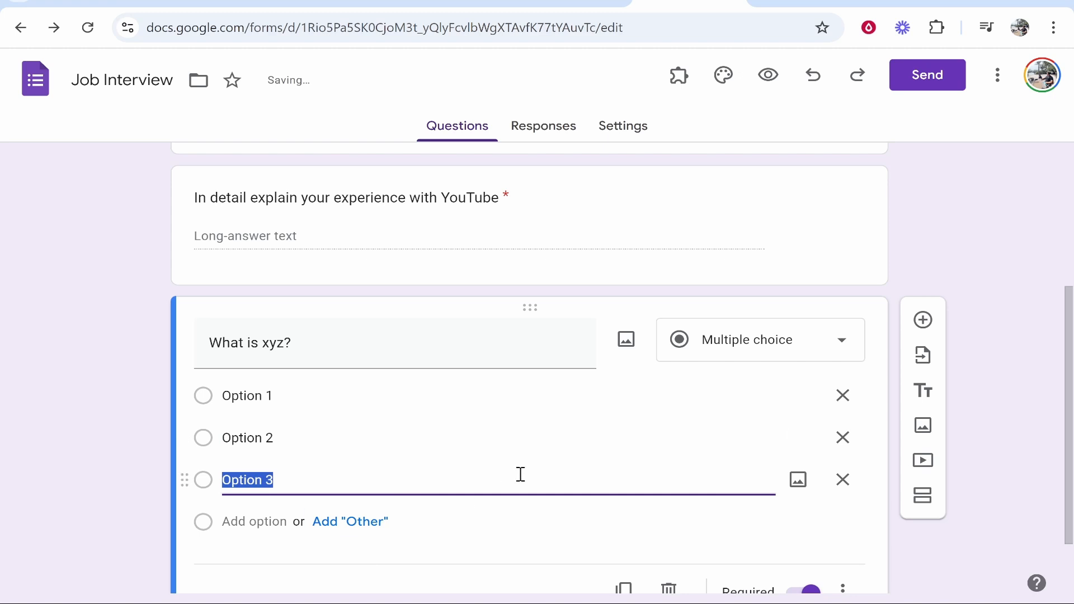
Add a red YouTube play-button image to Option 1, found by searching Google Images for "youtube"
{"action": "left_click", "coordinate": [802, 399]}
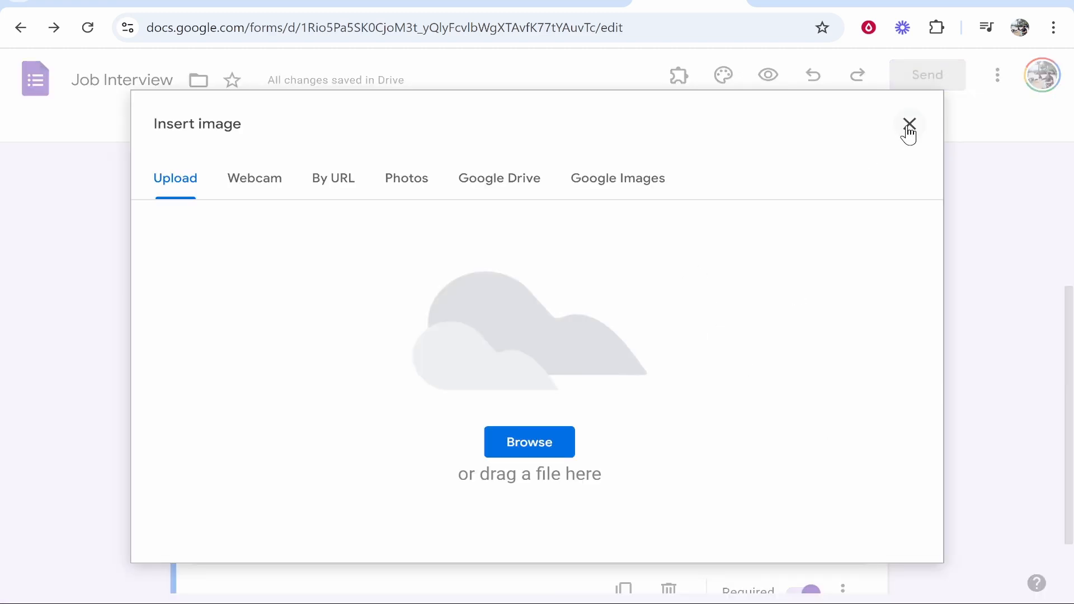
{"action": "left_click", "coordinate": [909, 124]}
{"action": "left_click", "coordinate": [796, 397]}
{"action": "left_click", "coordinate": [616, 181]}
{"action": "type", "text": "youtube"}
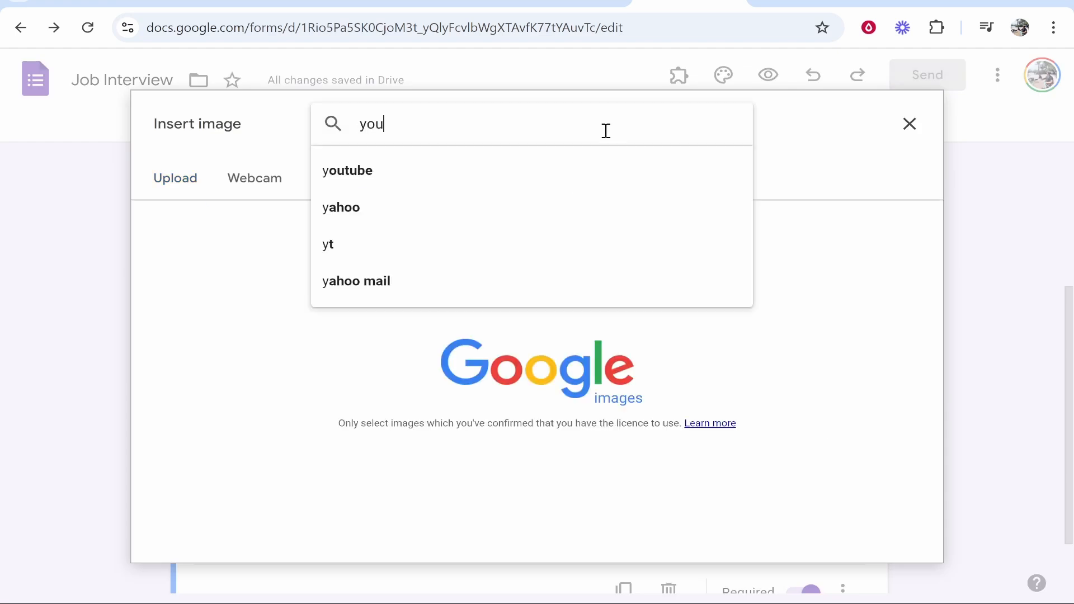
{"action": "key", "text": "Return"}
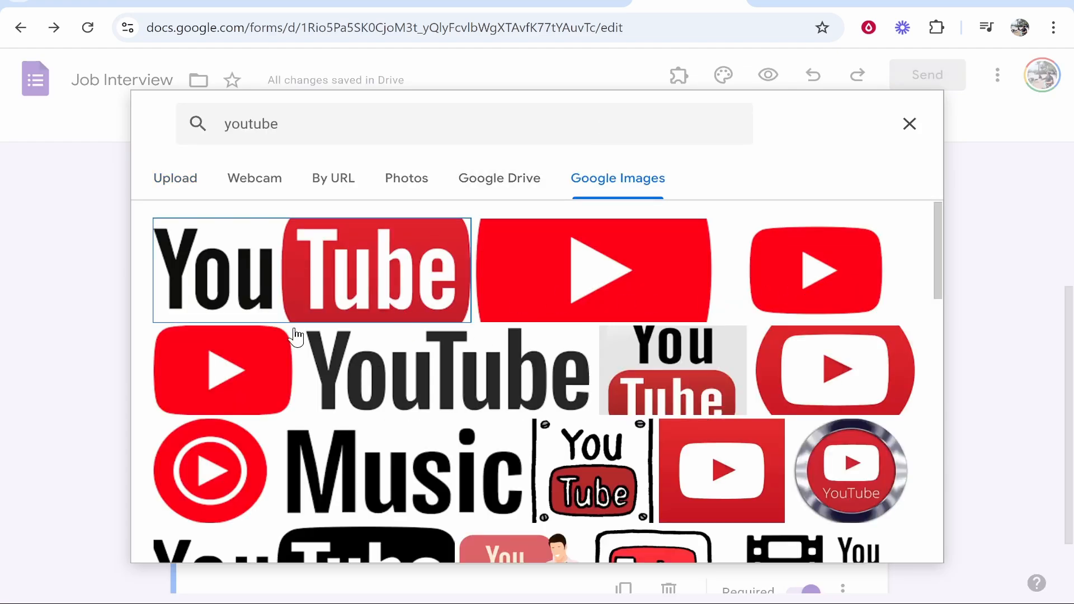
{"action": "left_click", "coordinate": [679, 287]}
{"action": "left_click", "coordinate": [894, 539]}
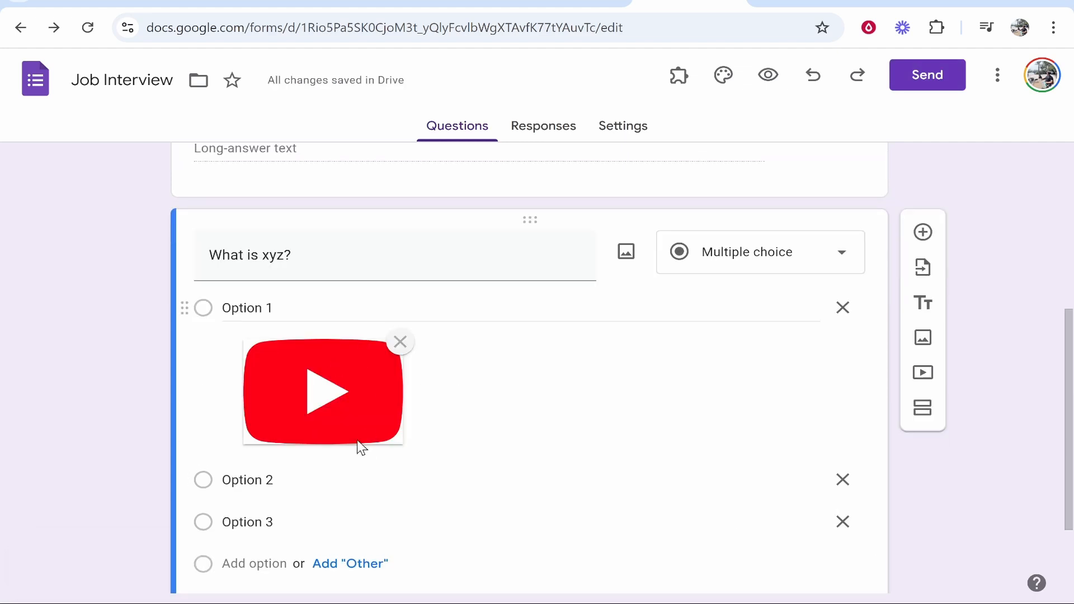
Add a fourth, untitled multiple choice question to the form and view the available answer types
{"action": "scroll", "coordinate": [452, 428], "scroll_direction": "down", "scroll_amount": 3}
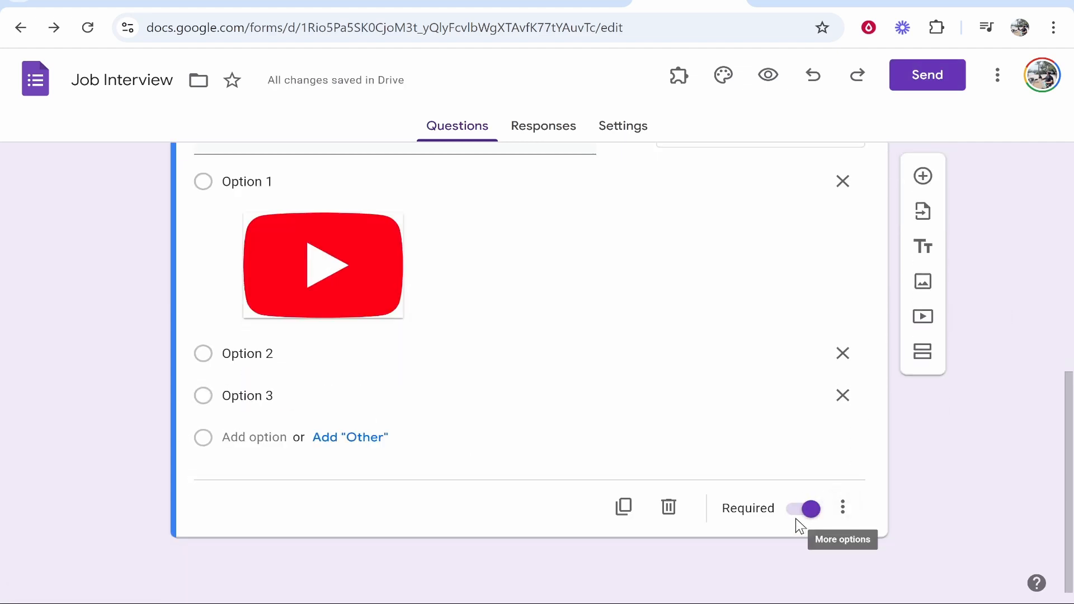
{"action": "left_click", "coordinate": [924, 177]}
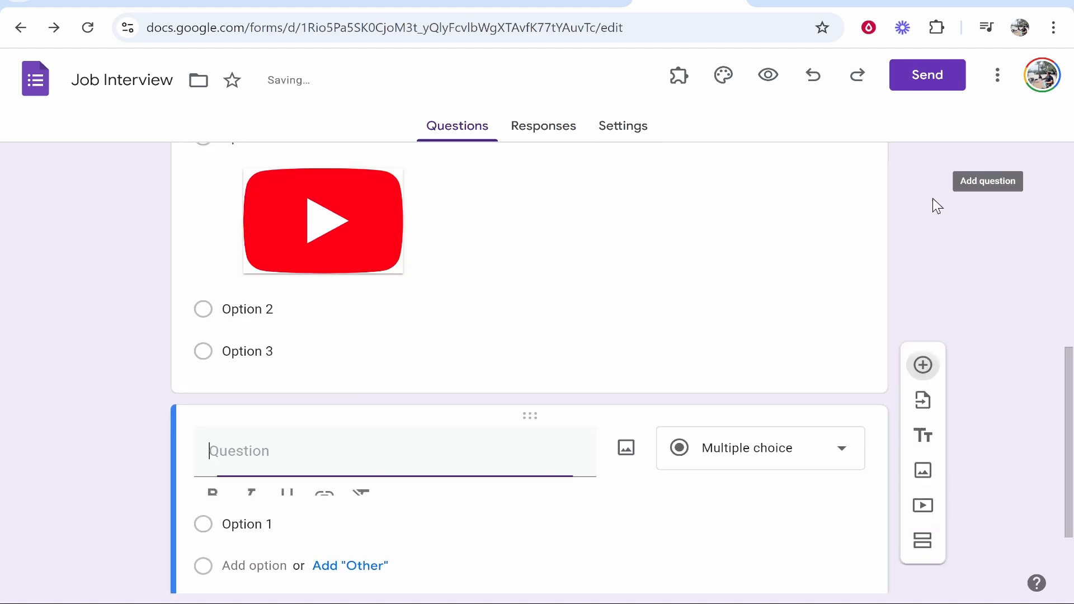
{"action": "left_click", "coordinate": [748, 297]}
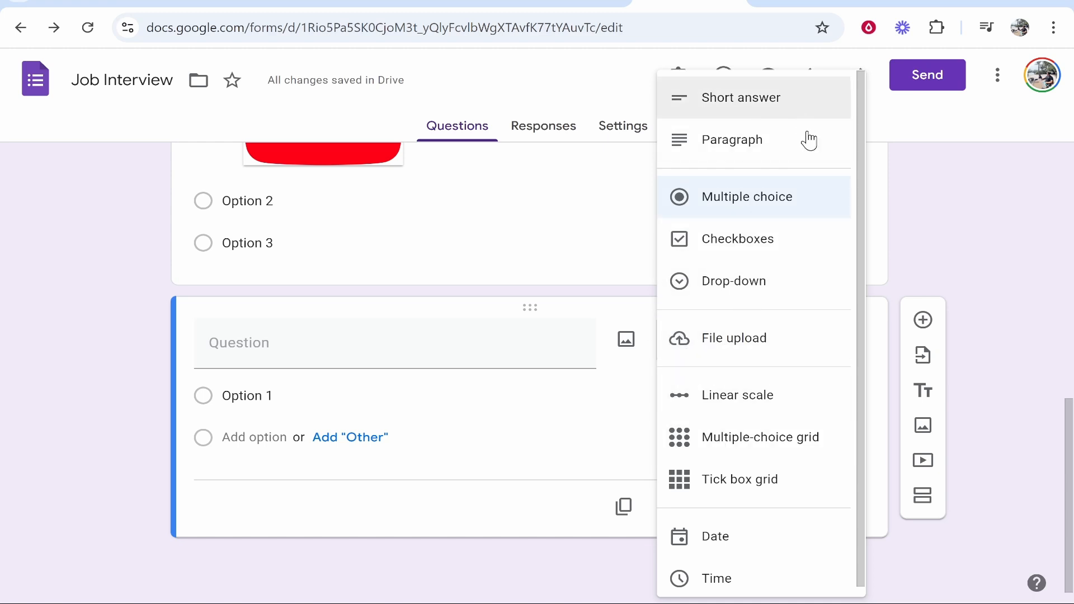
Open the form's theme settings, try the blue and deep orange theme colours, and settle on red
{"action": "scroll", "coordinate": [662, 306], "scroll_direction": "up", "scroll_amount": 10}
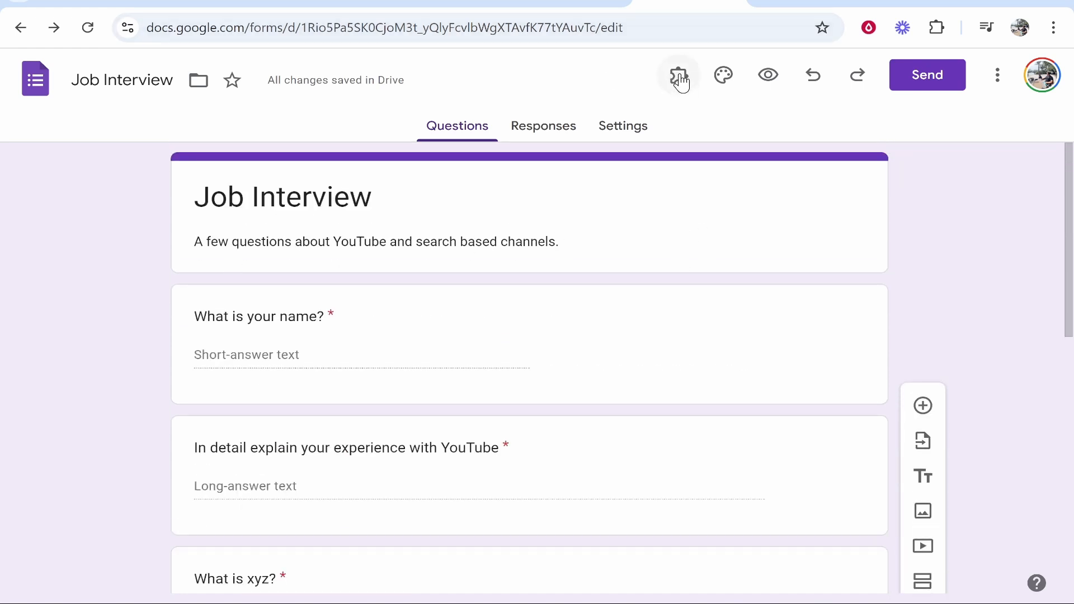
{"action": "left_click", "coordinate": [736, 76]}
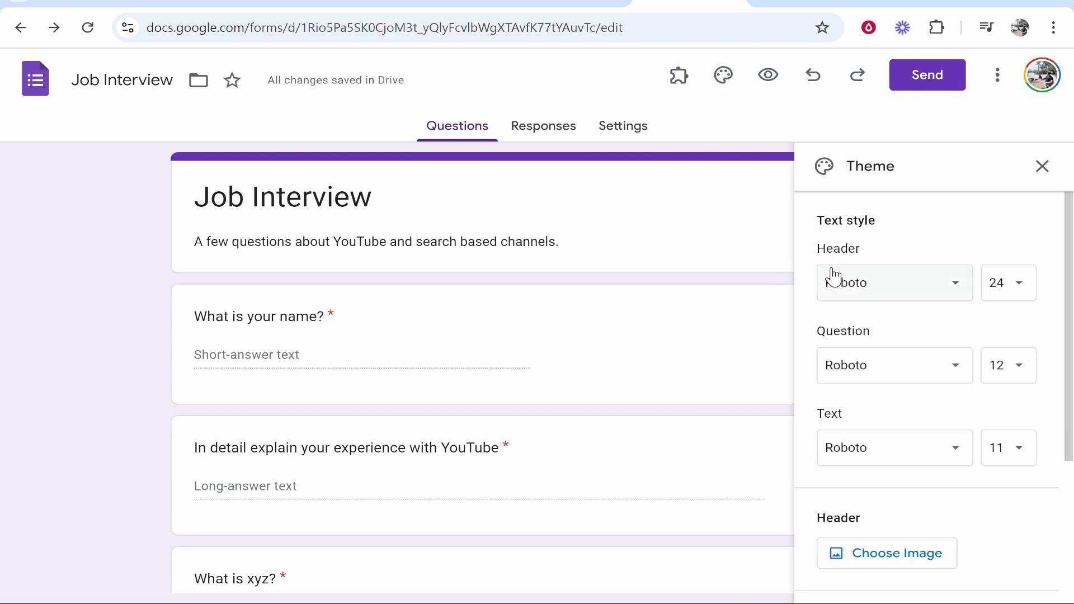
{"action": "scroll", "coordinate": [950, 249], "scroll_direction": "down", "scroll_amount": 4}
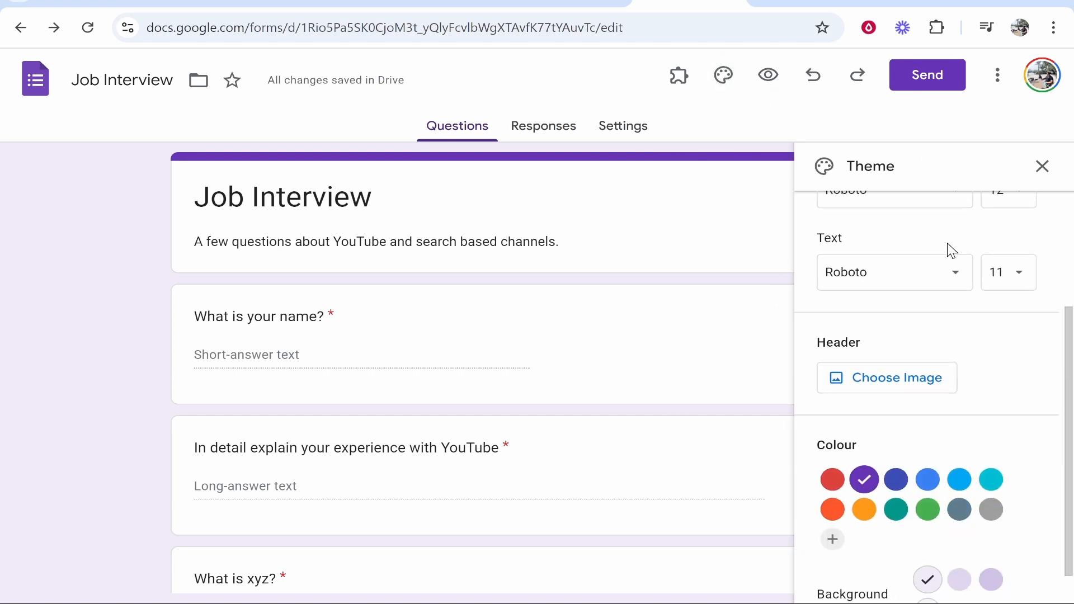
{"action": "left_click", "coordinate": [928, 438]}
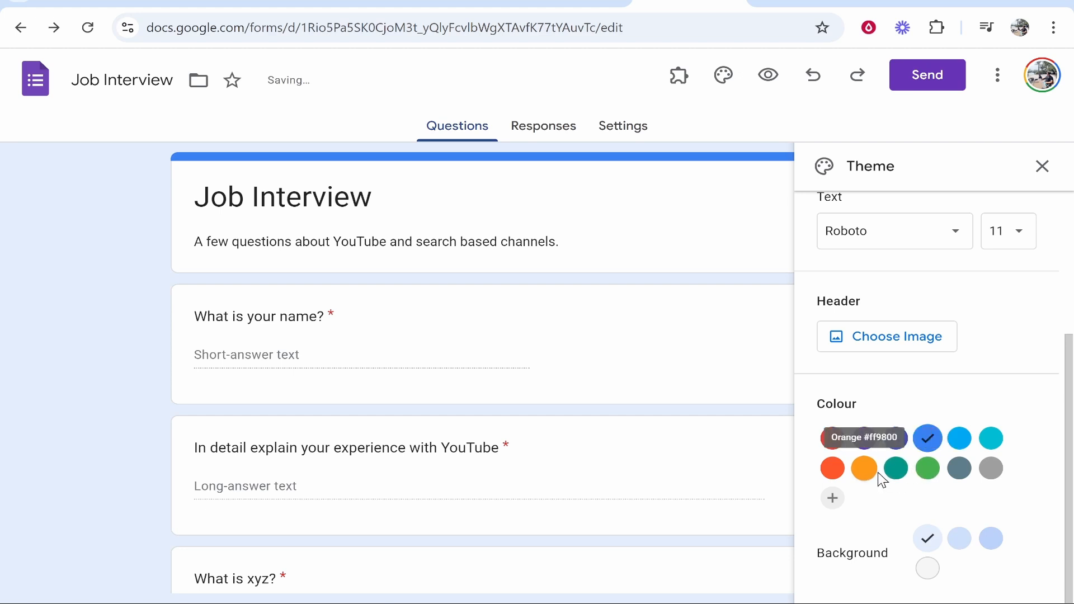
{"action": "left_click", "coordinate": [832, 467]}
{"action": "left_click", "coordinate": [833, 438]}
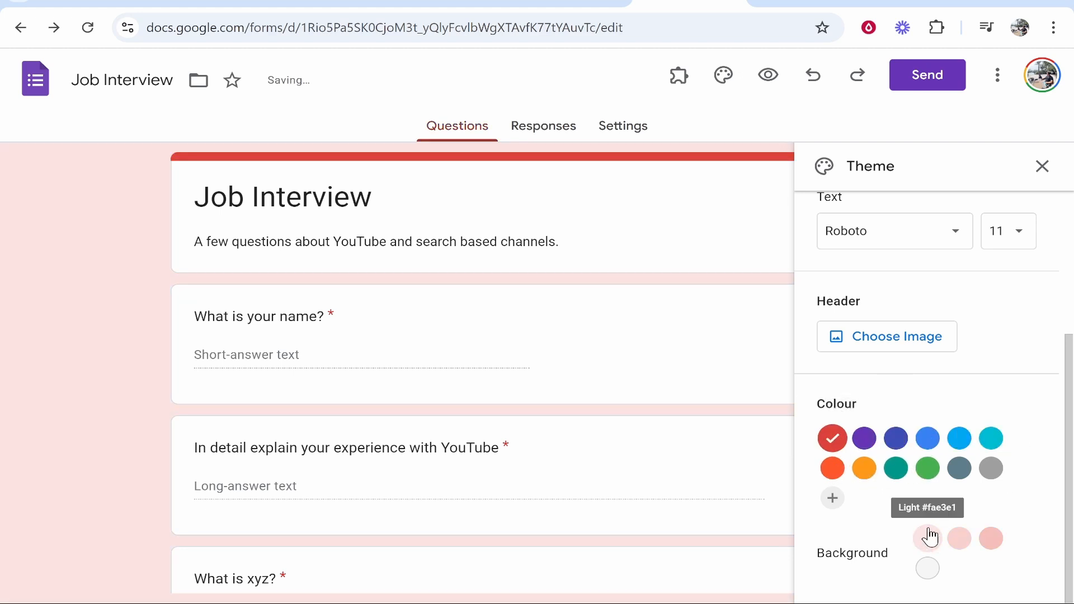
Insert the dark blue spider-web picture from the Work and School themes as the header image and close the theme settings
{"action": "scroll", "coordinate": [809, 355], "scroll_direction": "up", "scroll_amount": 2}
{"action": "scroll", "coordinate": [628, 278], "scroll_direction": "down", "scroll_amount": 1}
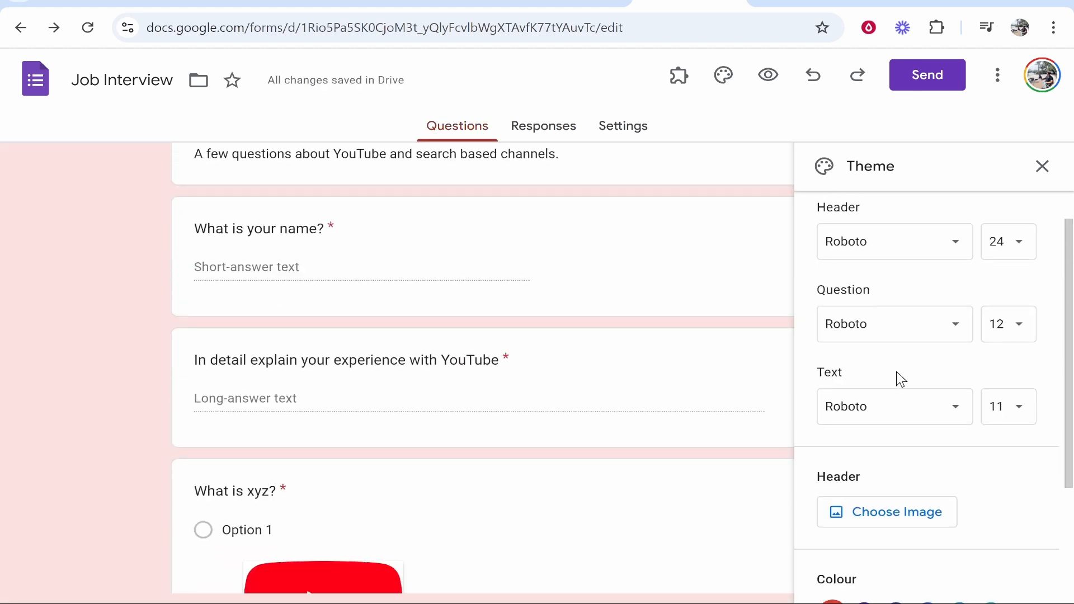
{"action": "scroll", "coordinate": [901, 387], "scroll_direction": "down", "scroll_amount": 1}
{"action": "left_click", "coordinate": [884, 417]}
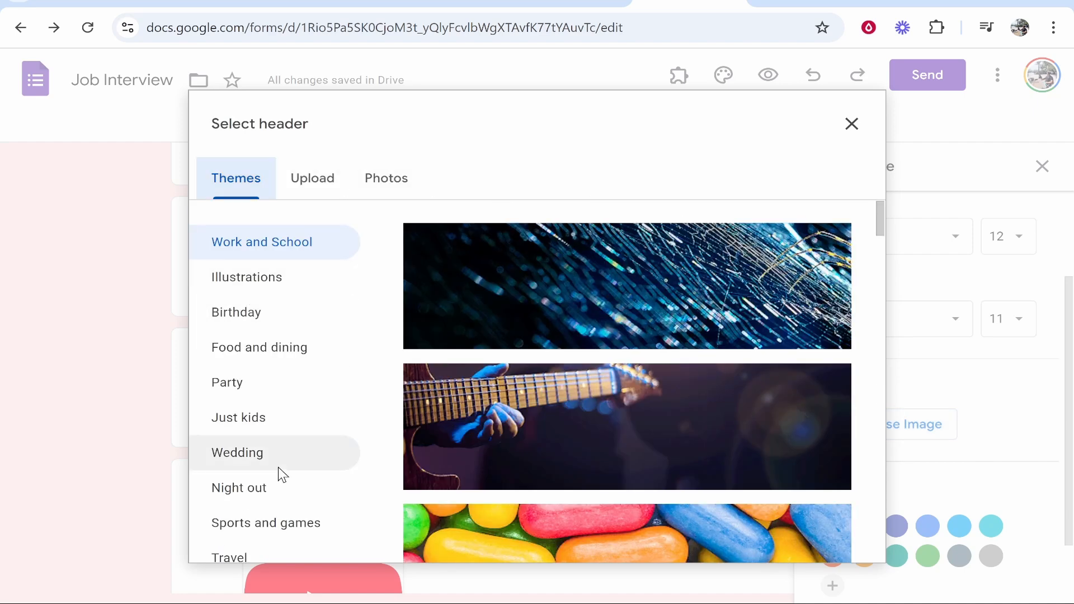
{"action": "left_click", "coordinate": [713, 347]}
{"action": "scroll", "coordinate": [523, 508], "scroll_direction": "down", "scroll_amount": 2}
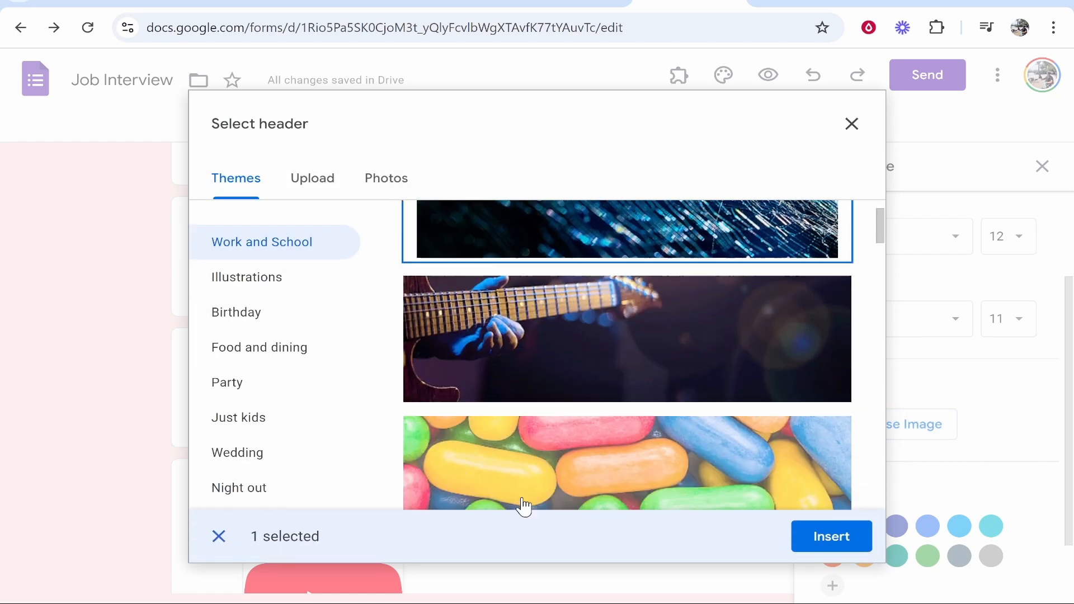
{"action": "left_click", "coordinate": [823, 539]}
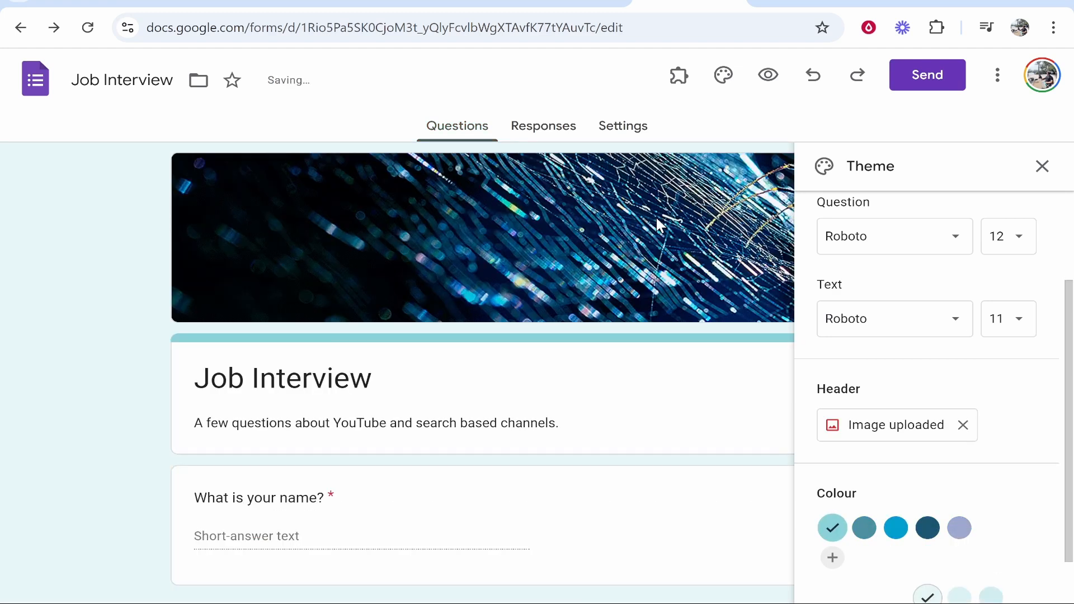
{"action": "left_click", "coordinate": [1042, 166]}
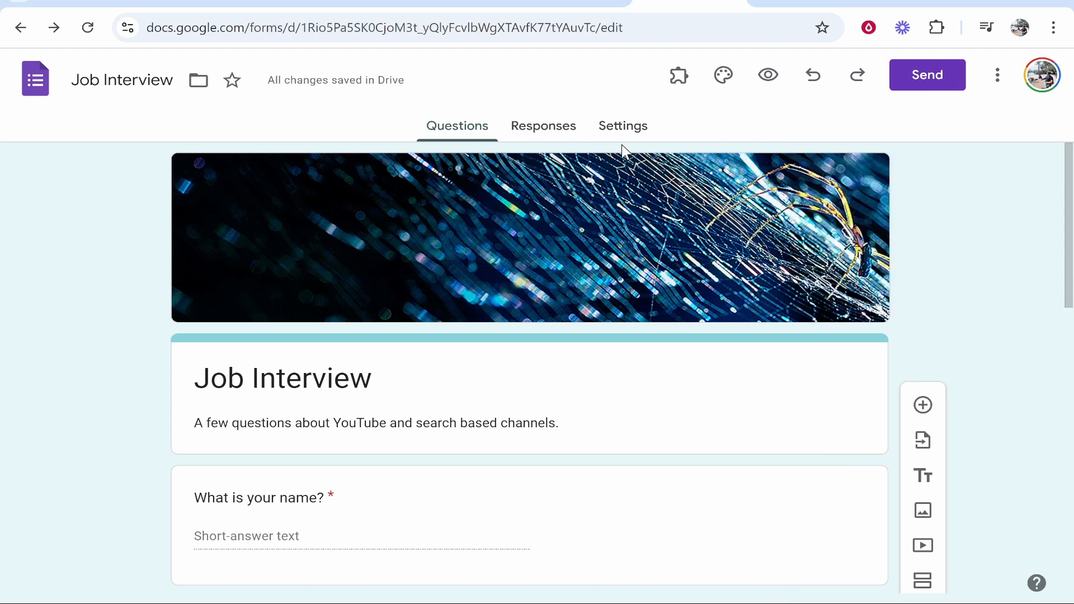
Examine the form settings, including the form defaults and question defaults
{"action": "left_click", "coordinate": [616, 127]}
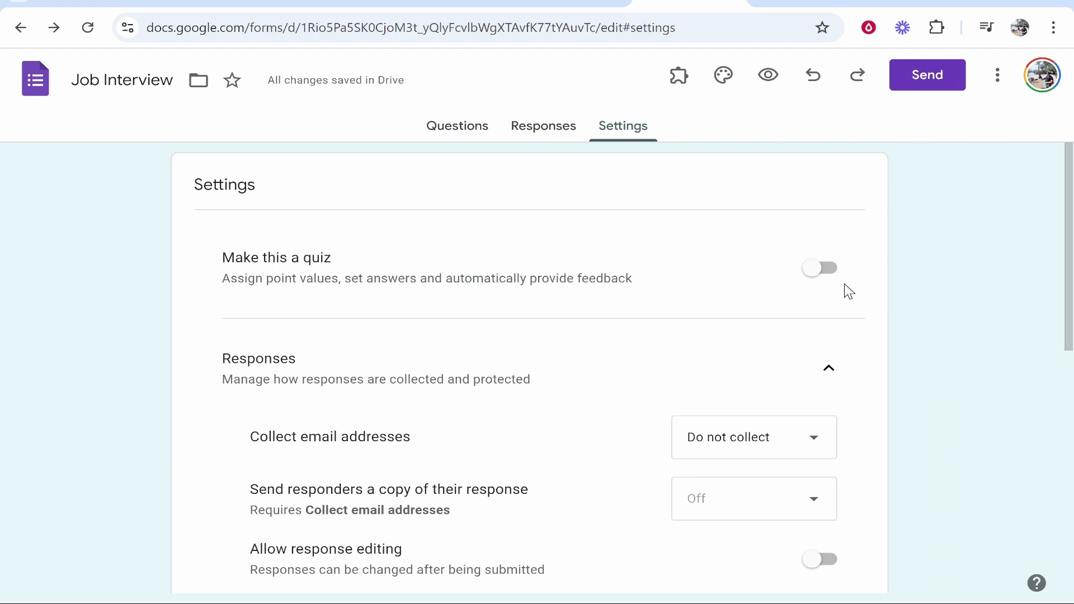
{"action": "scroll", "coordinate": [839, 292], "scroll_direction": "down", "scroll_amount": 9}
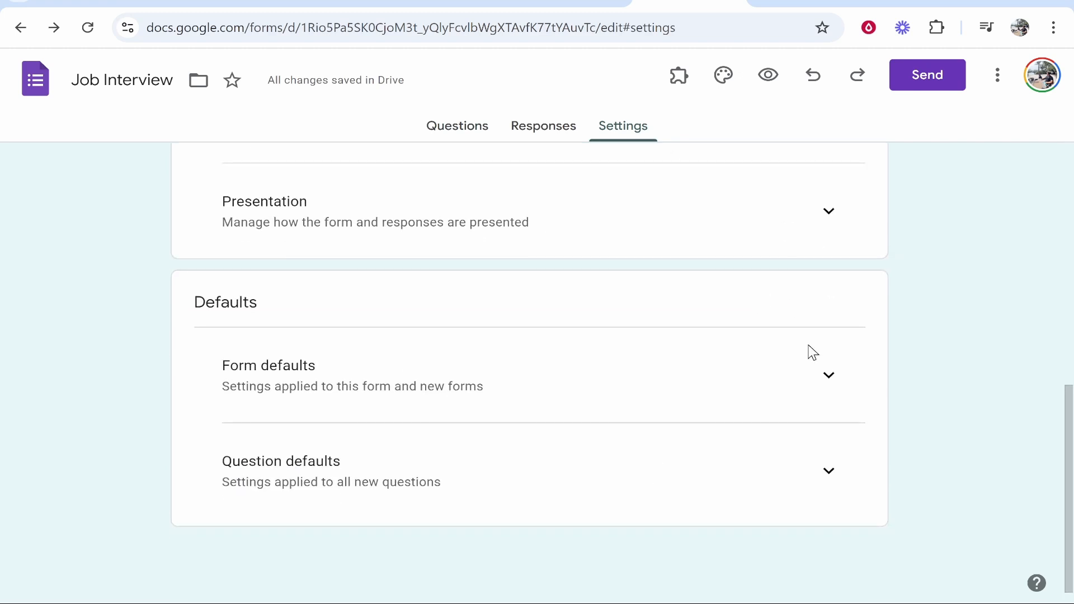
{"action": "left_click", "coordinate": [812, 353]}
{"action": "scroll", "coordinate": [568, 401], "scroll_direction": "down", "scroll_amount": 2}
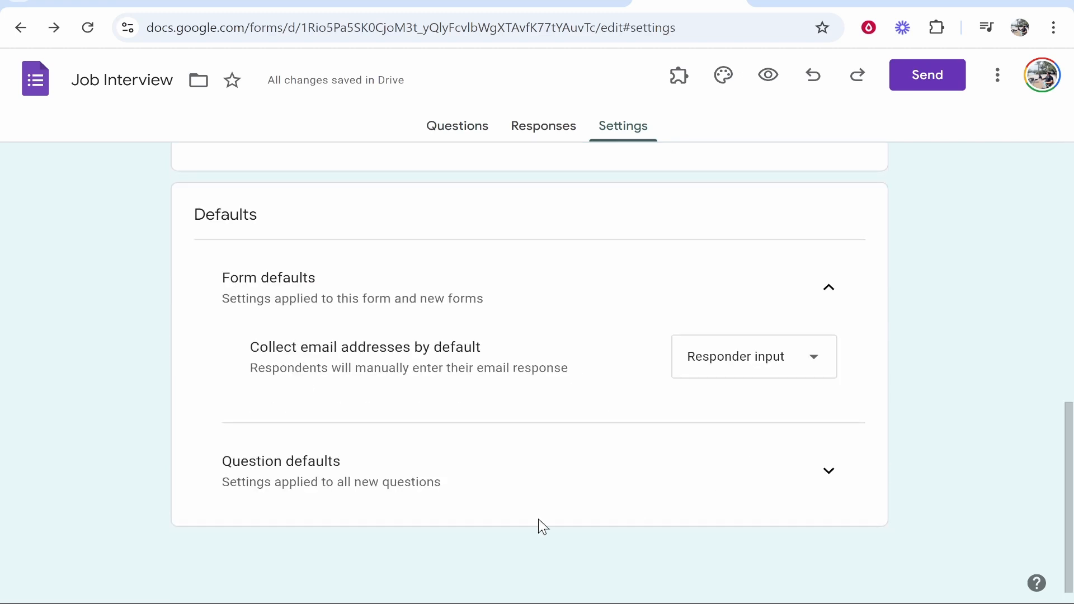
{"action": "left_click", "coordinate": [829, 471]}
Turn off "Limit to 1 response" in the response settings and return to the questions
{"action": "scroll", "coordinate": [560, 493], "scroll_direction": "up", "scroll_amount": 10}
{"action": "left_click_drag", "start_coordinate": [249, 518], "coordinate": [339, 519]}
{"action": "left_click", "coordinate": [337, 516]}
{"action": "left_click", "coordinate": [338, 516]}
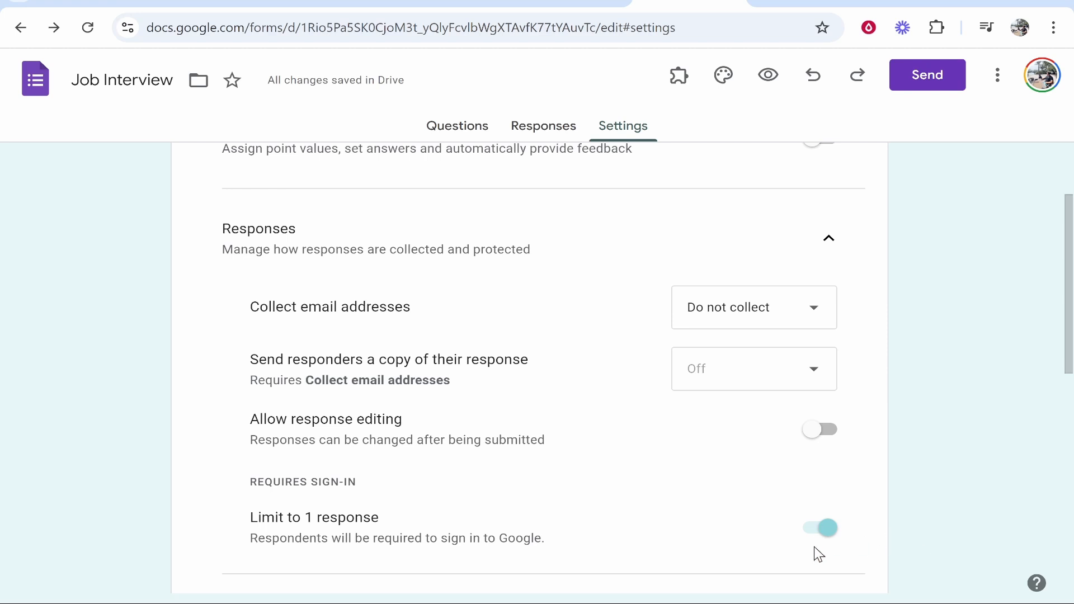
{"action": "left_click", "coordinate": [820, 529]}
{"action": "scroll", "coordinate": [990, 442], "scroll_direction": "up", "scroll_amount": 2}
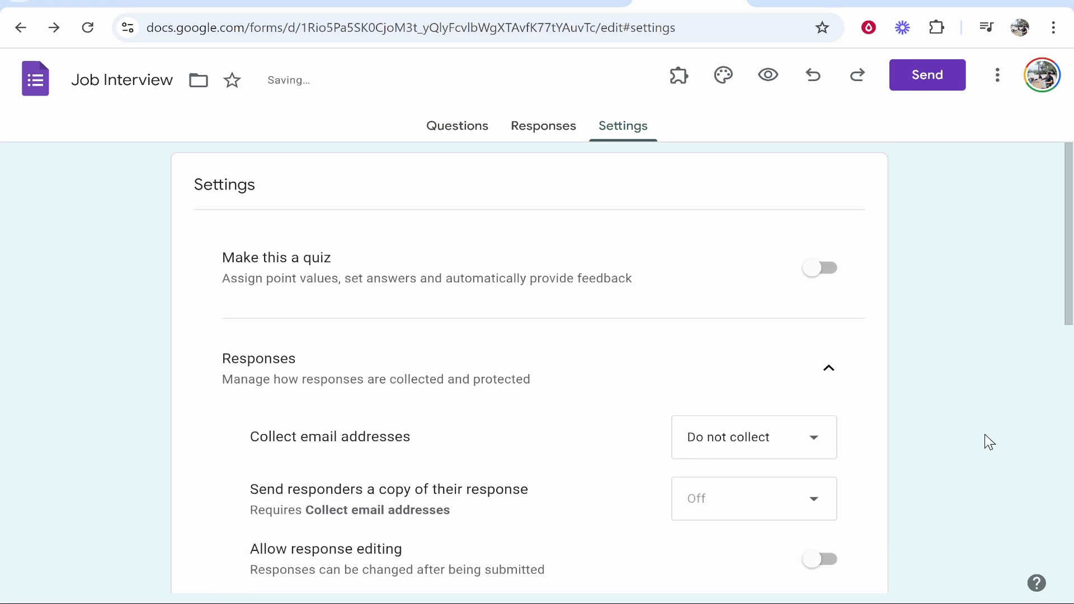
{"action": "left_click", "coordinate": [459, 129]}
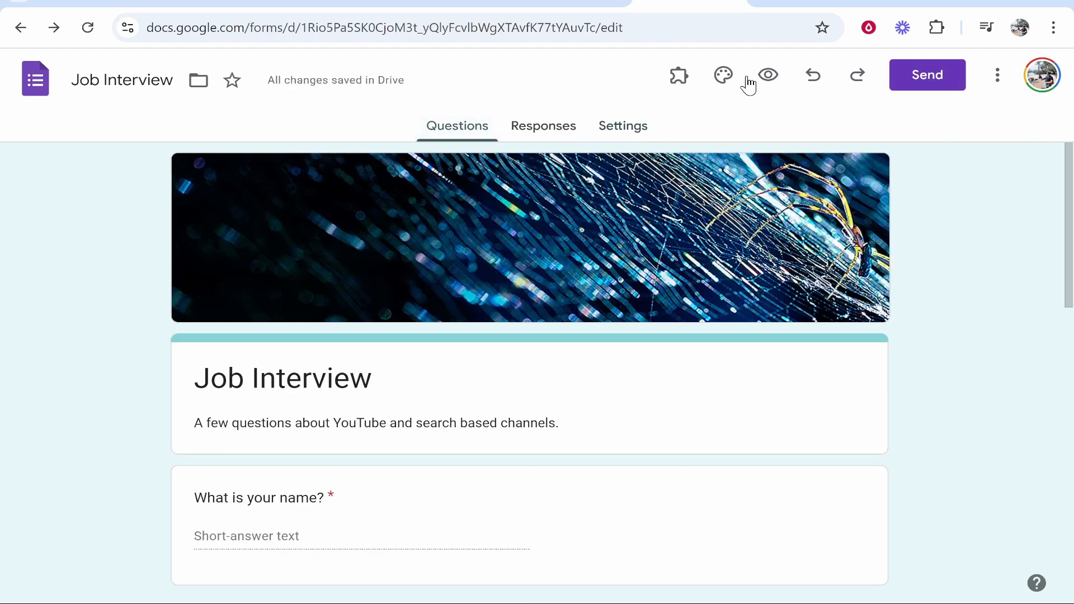
Create a shortened URL for sending the form by link and copy it
{"action": "left_click", "coordinate": [926, 76]}
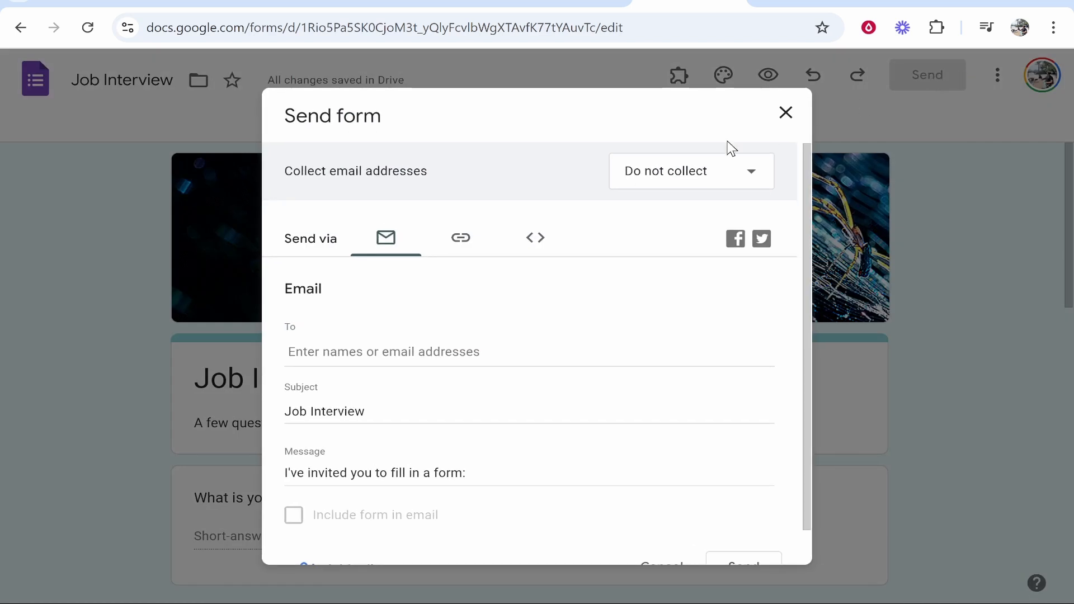
{"action": "left_click", "coordinate": [462, 240]}
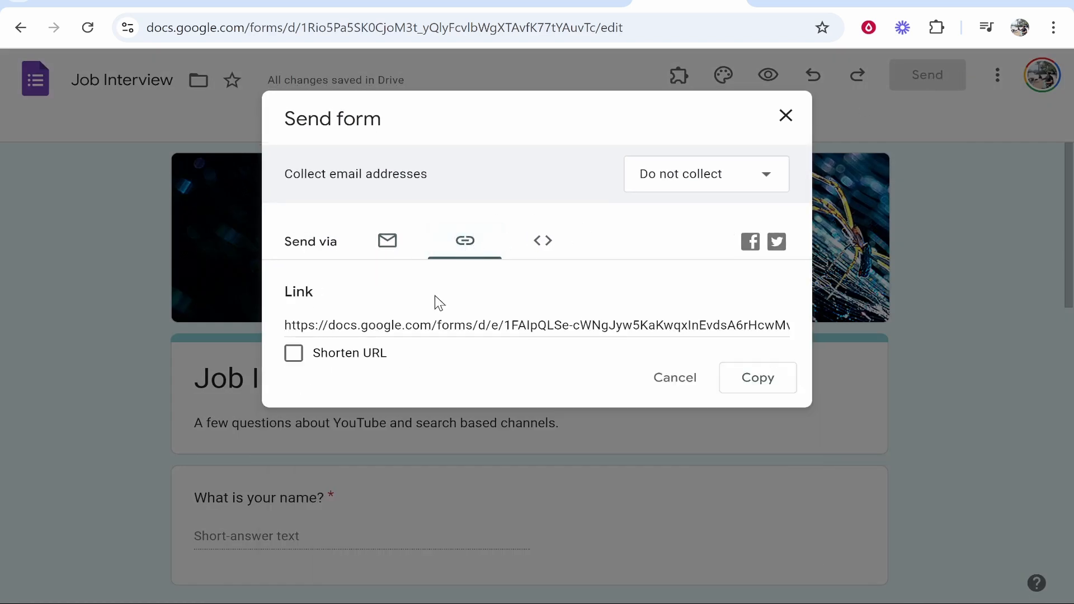
{"action": "left_click", "coordinate": [295, 357]}
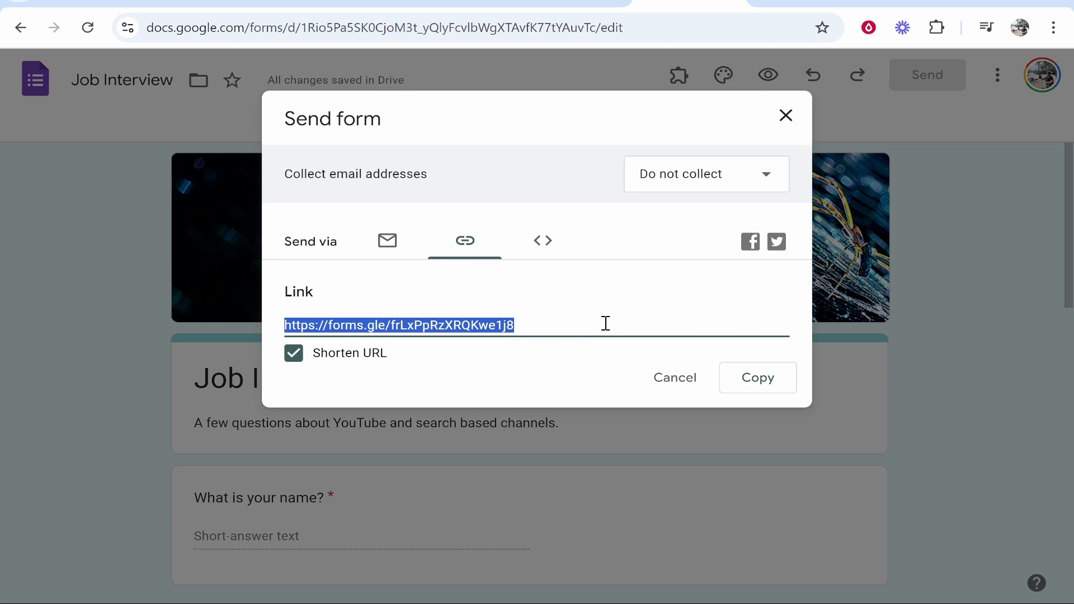
{"action": "right_click", "coordinate": [448, 327]}
{"action": "left_click", "coordinate": [539, 54]}
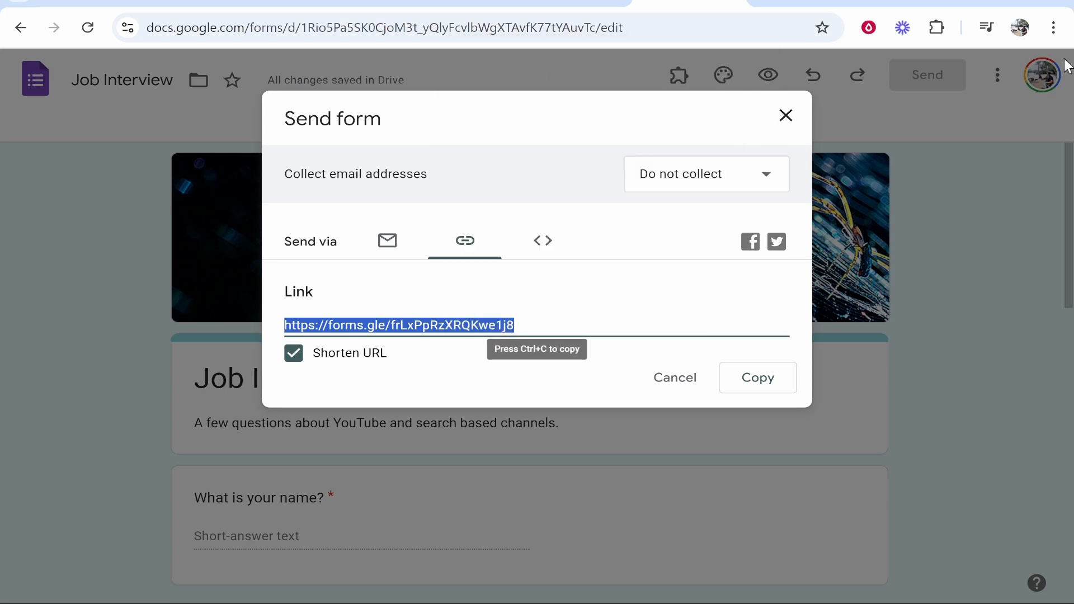
Open the copied form link in a new Incognito window
{"action": "left_click", "coordinate": [1054, 27]}
{"action": "left_click", "coordinate": [906, 112]}
{"action": "key", "text": "ctrl+v"}
{"action": "key", "text": "Return"}
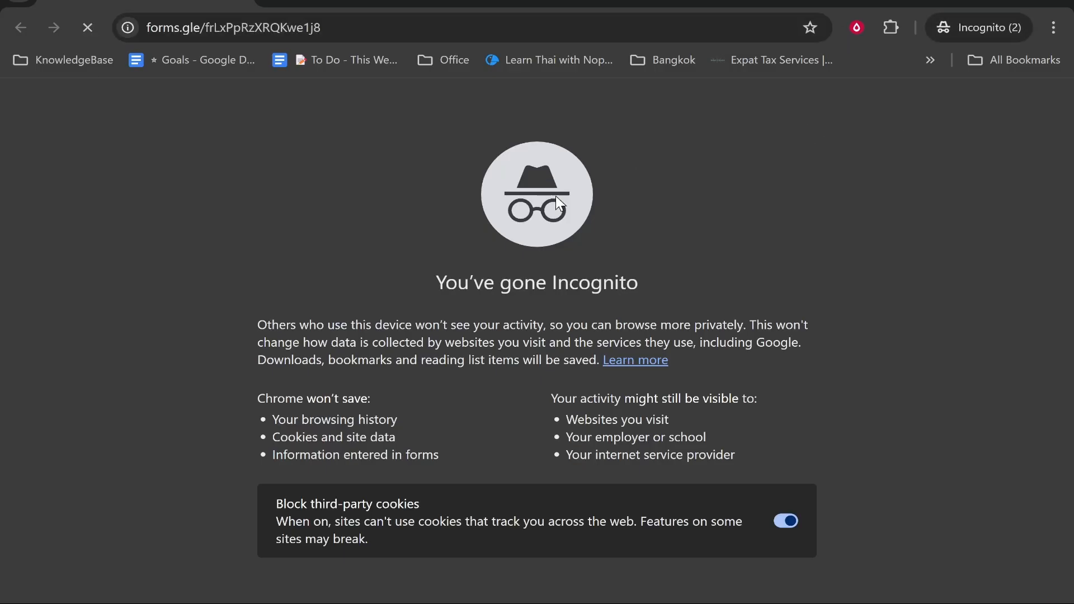
Fill in the respondent's first name and answer the experience question with "I run 2 YouTube channels."
{"action": "scroll", "coordinate": [387, 209], "scroll_direction": "down", "scroll_amount": 5}
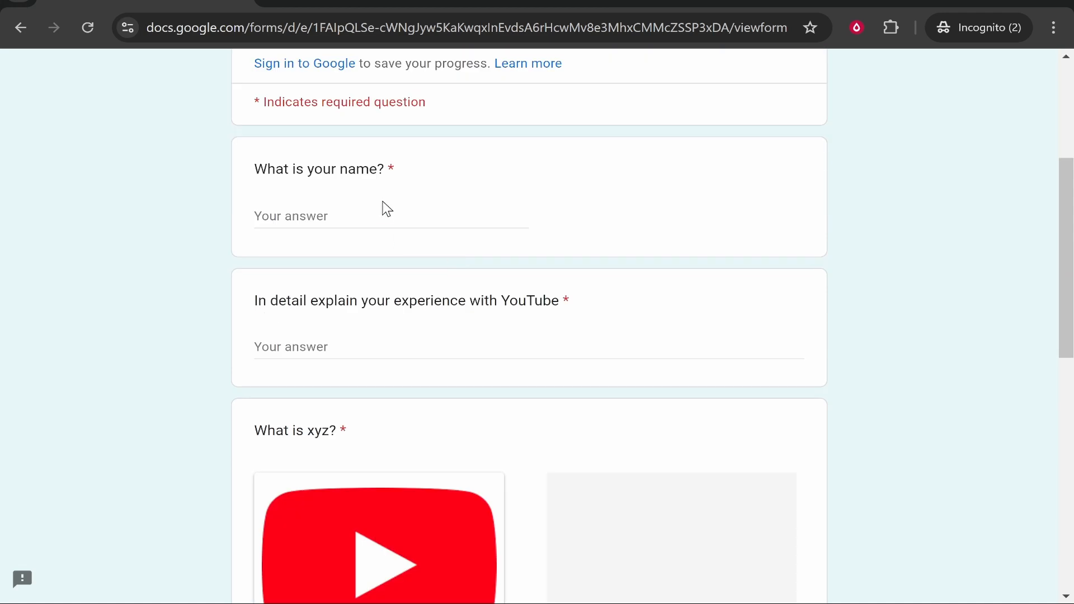
{"action": "left_click", "coordinate": [388, 209]}
{"action": "type", "text": "John"}
{"action": "key", "text": "Tab"}
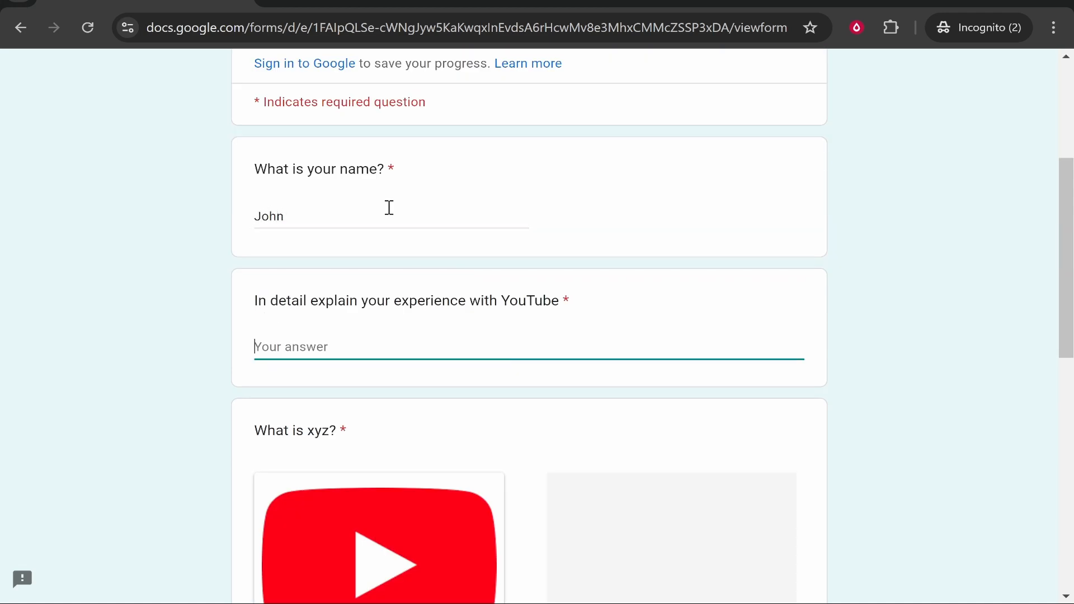
{"action": "type", "text": "I run 2 YouTube channels."}
Choose Option 1 for "What is xyz?" and Option 1 for the untitled question
{"action": "scroll", "coordinate": [336, 235], "scroll_direction": "down", "scroll_amount": 4}
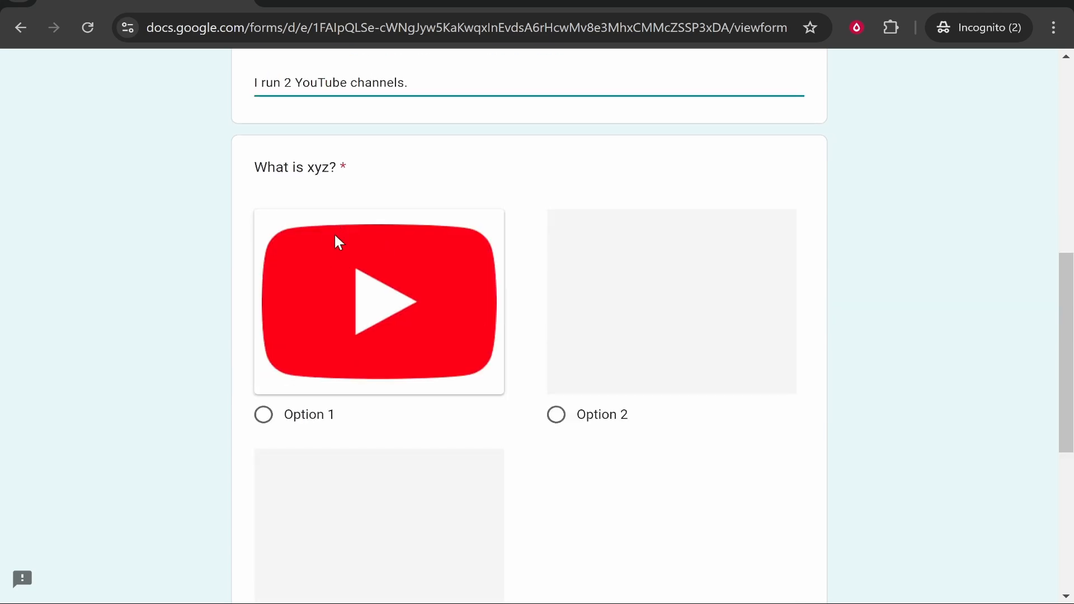
{"action": "left_click", "coordinate": [298, 420]}
{"action": "scroll", "coordinate": [589, 354], "scroll_direction": "down", "scroll_amount": 7}
{"action": "left_click", "coordinate": [263, 398]}
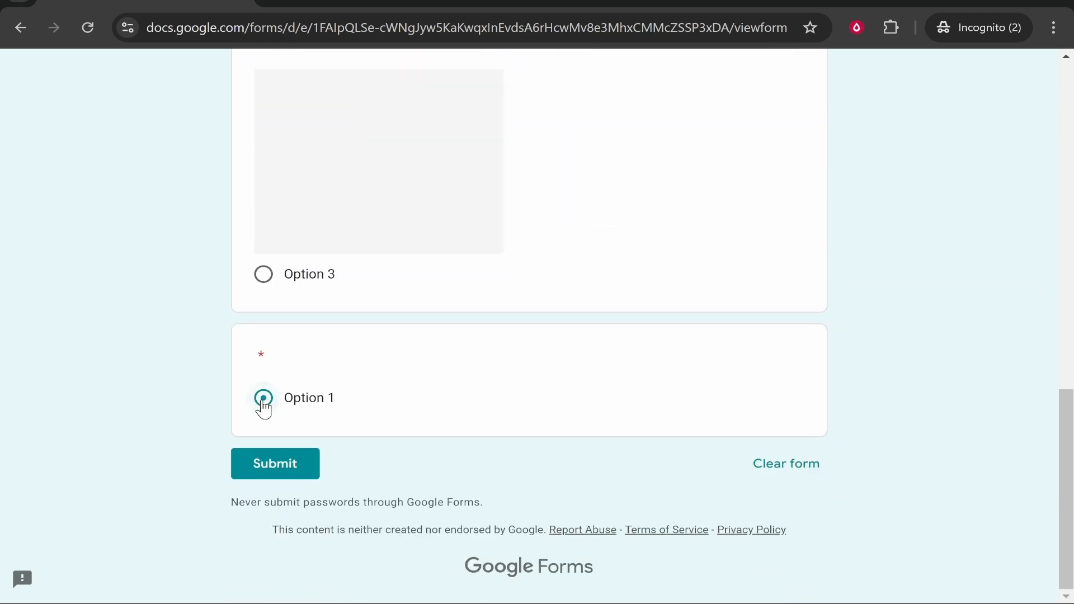
Submit the completed Job Interview response and leave the Incognito window for the form editor
{"action": "left_click", "coordinate": [268, 472]}
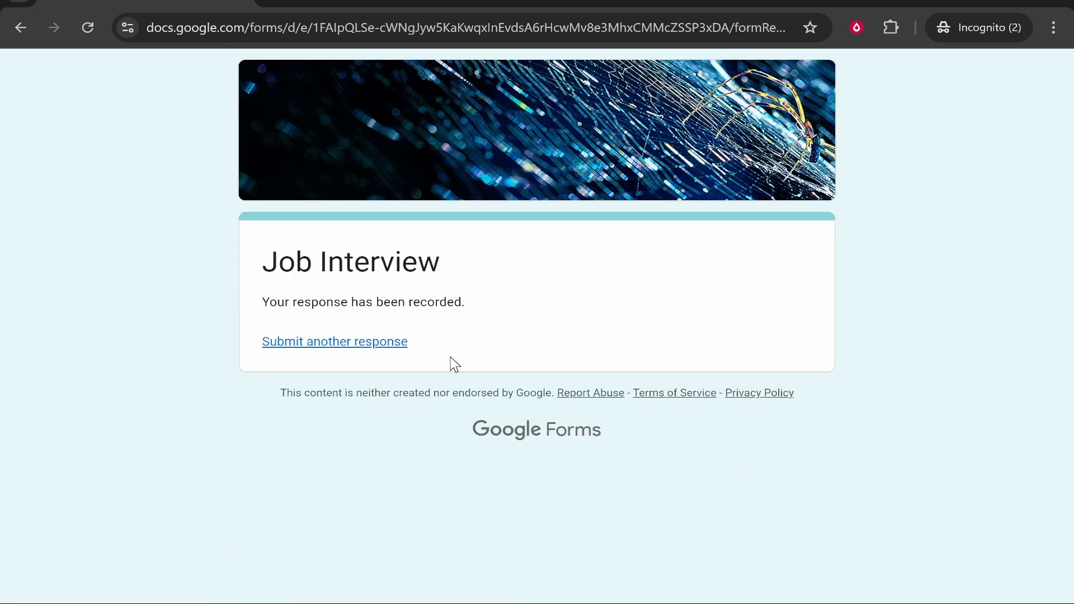
{"action": "left_click_drag", "start_coordinate": [484, 306], "coordinate": [261, 303]}
{"action": "left_click", "coordinate": [411, 254]}
{"action": "left_click", "coordinate": [968, 3]}
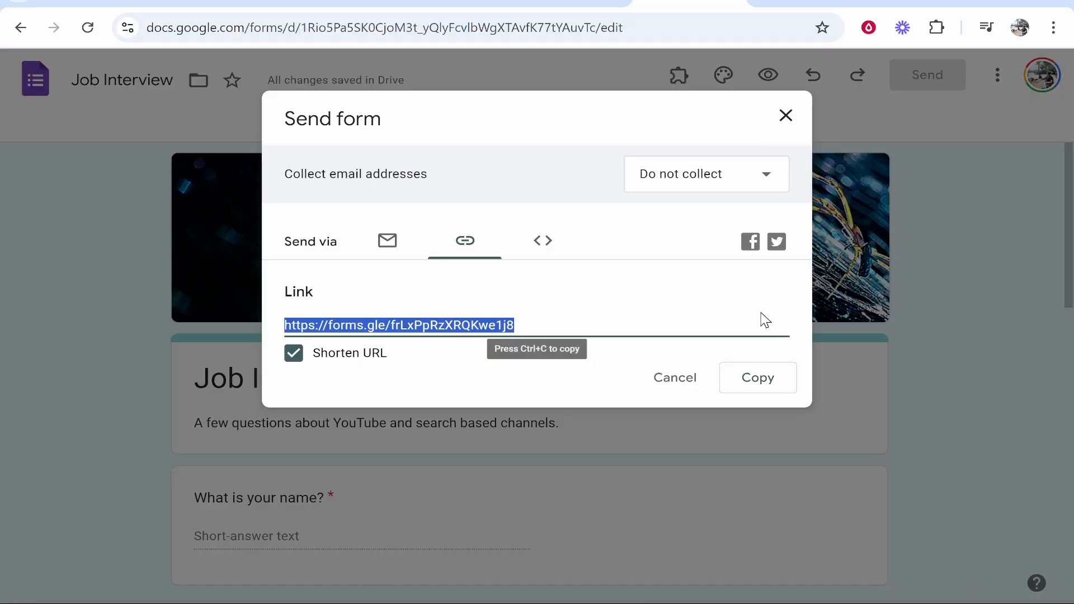
Dismiss the Send form dialog and review the summary of the form's responses
{"action": "left_click", "coordinate": [793, 124]}
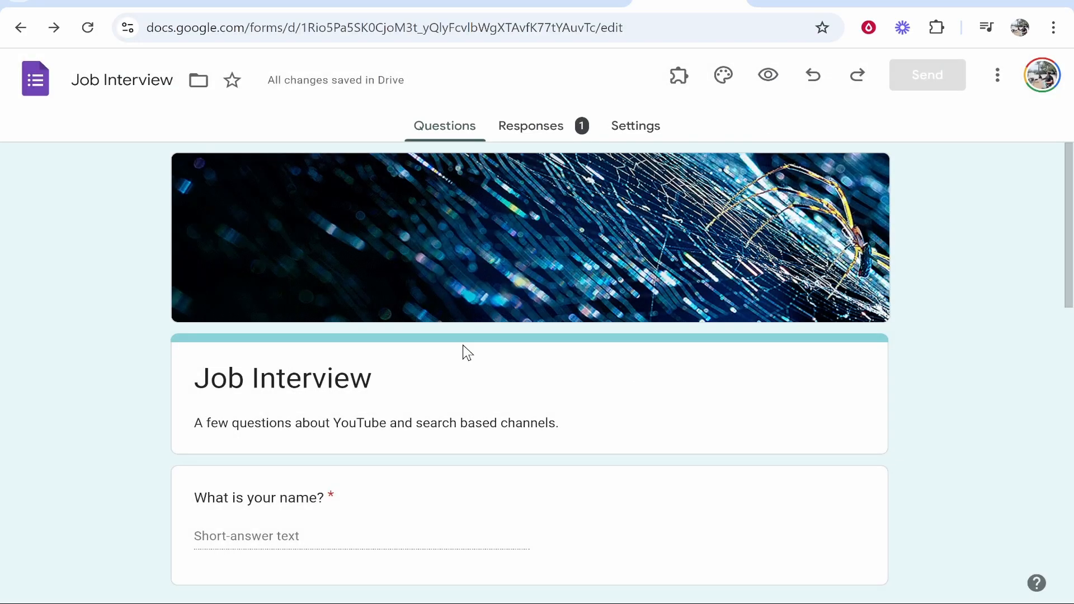
{"action": "left_click", "coordinate": [529, 133]}
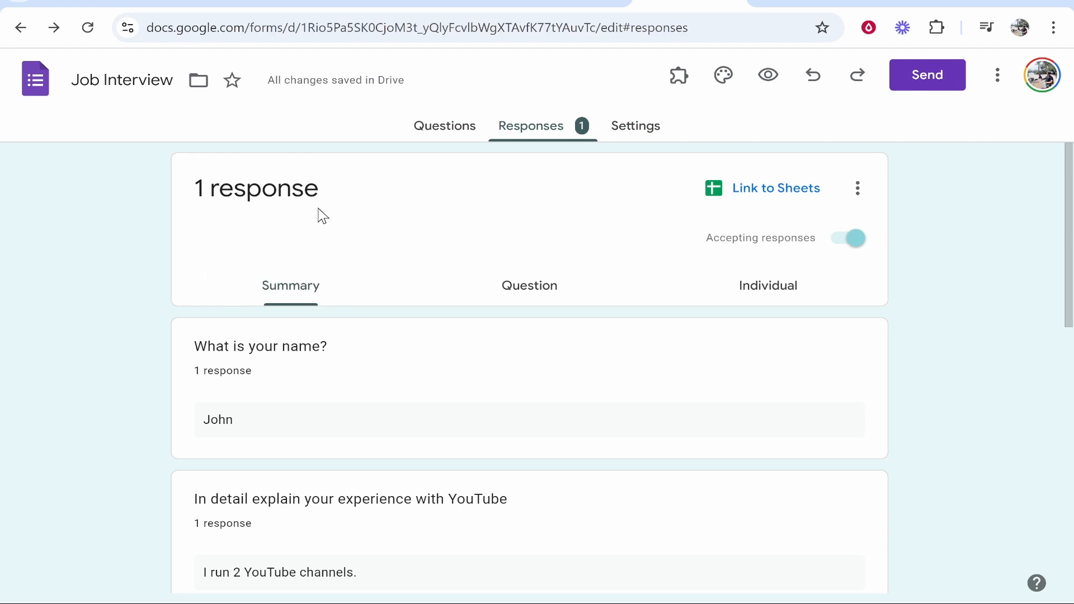
{"action": "left_click_drag", "start_coordinate": [323, 217], "coordinate": [132, 199]}
{"action": "left_click", "coordinate": [132, 199]}
{"action": "scroll", "coordinate": [243, 270], "scroll_direction": "down", "scroll_amount": 2}
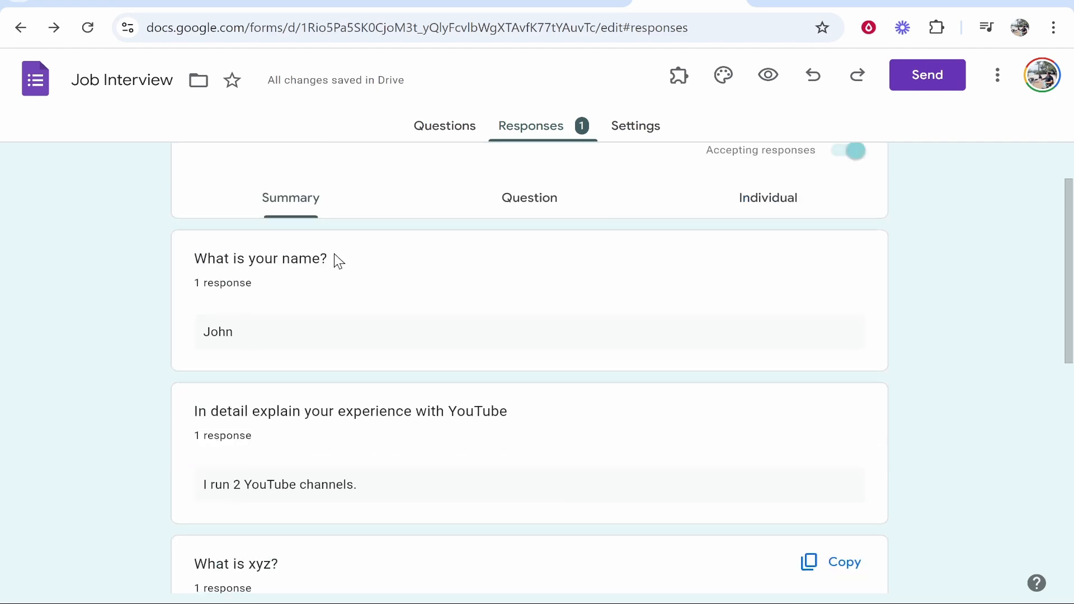
{"action": "left_click_drag", "start_coordinate": [337, 261], "coordinate": [185, 261]}
Examine the responses question by question and as an individual submission
{"action": "left_click", "coordinate": [524, 215]}
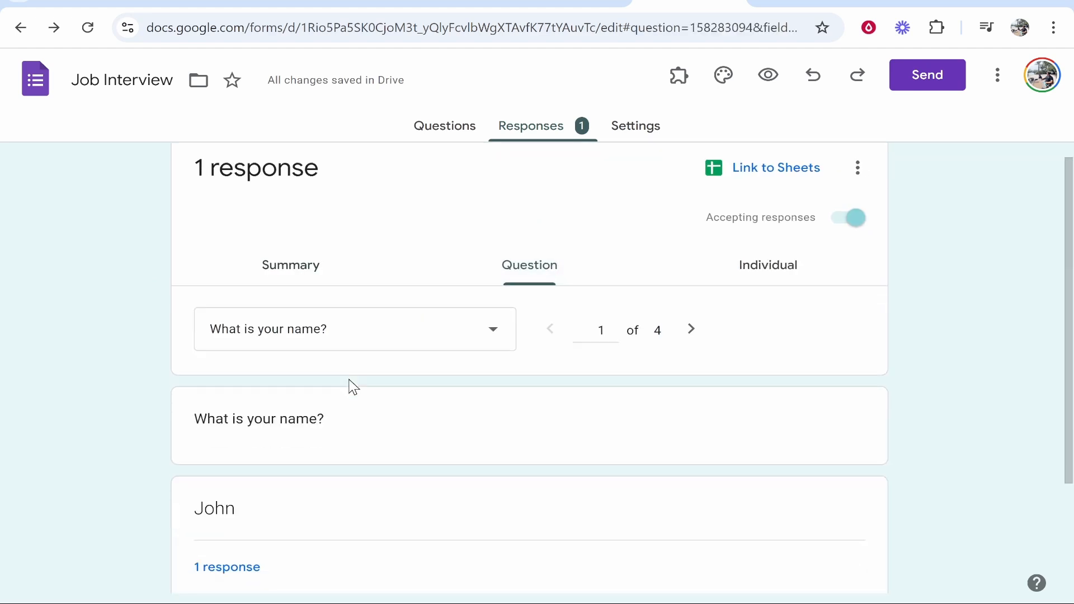
{"action": "left_click", "coordinate": [690, 268]}
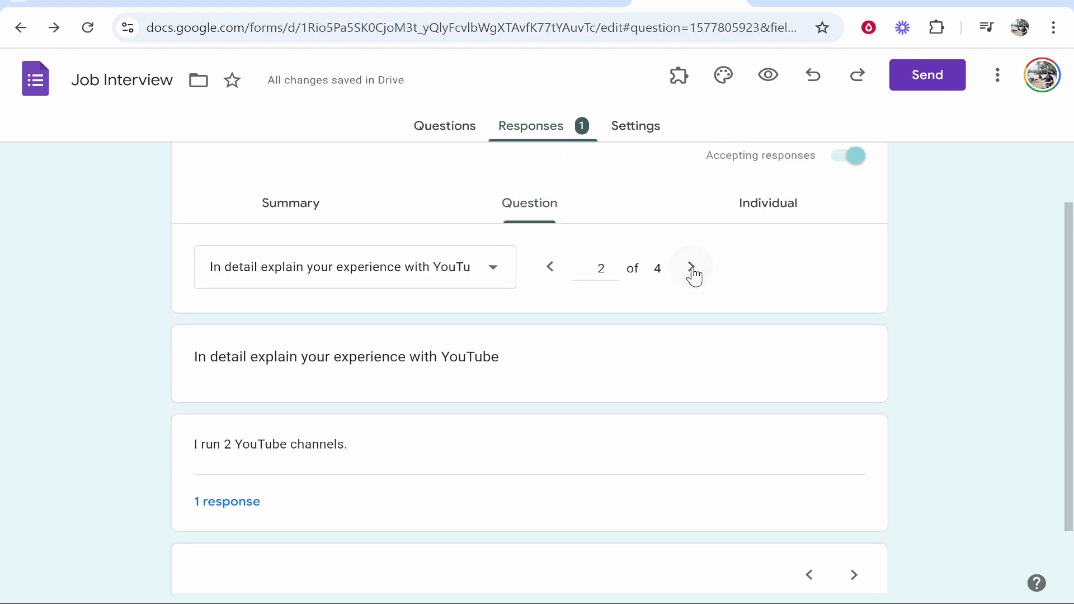
{"action": "left_click", "coordinate": [692, 270]}
{"action": "left_click", "coordinate": [755, 205]}
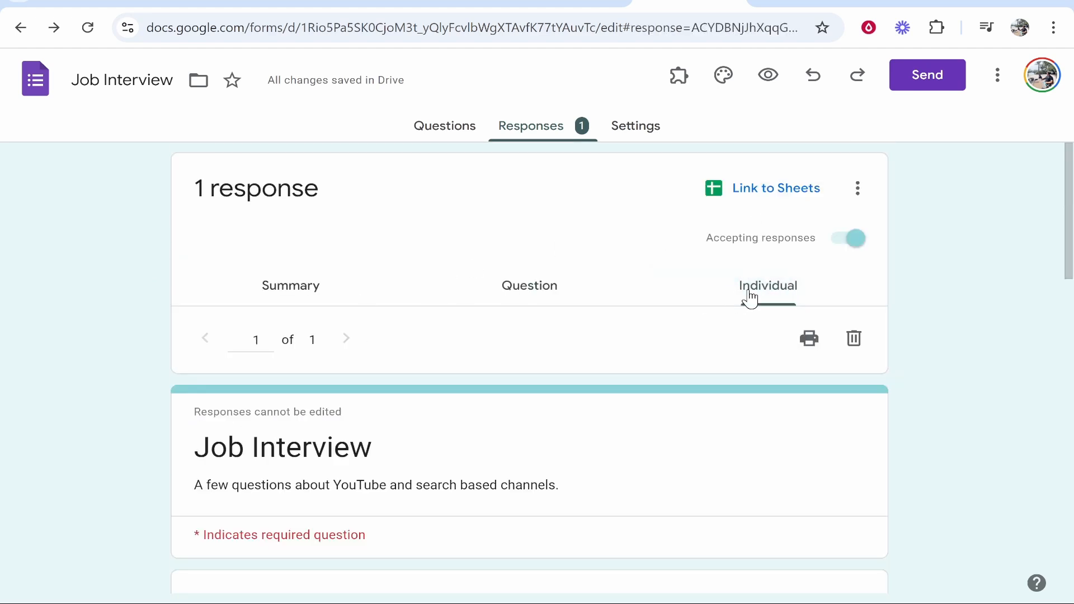
{"action": "scroll", "coordinate": [733, 358], "scroll_direction": "down", "scroll_amount": 8}
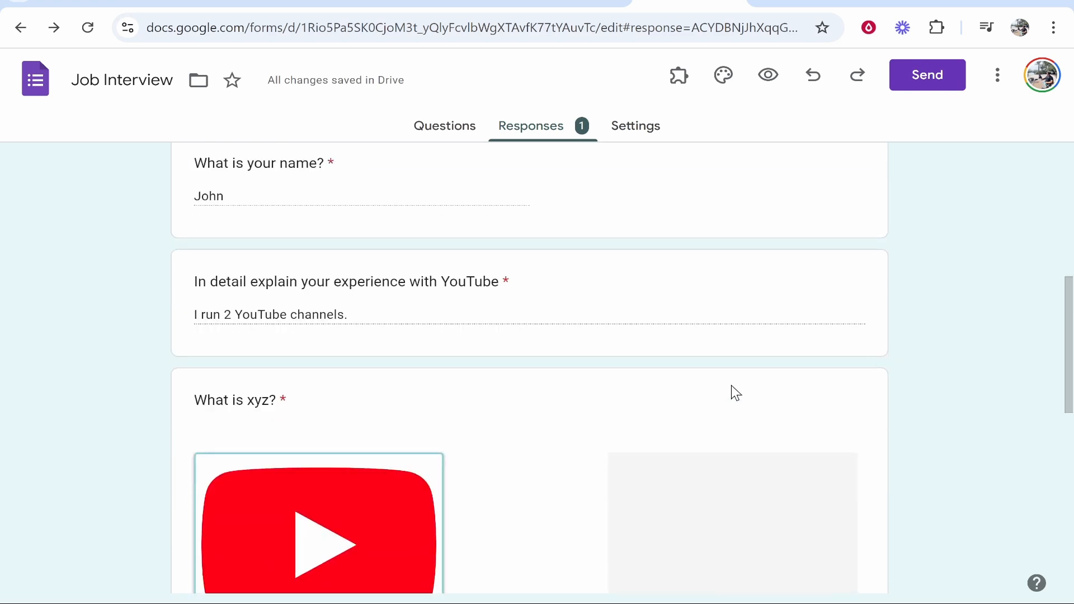
Link the form's responses to a new spreadsheet named "Job Interview (Responses)" and check the recorded entry
{"action": "scroll", "coordinate": [895, 280], "scroll_direction": "up", "scroll_amount": 8}
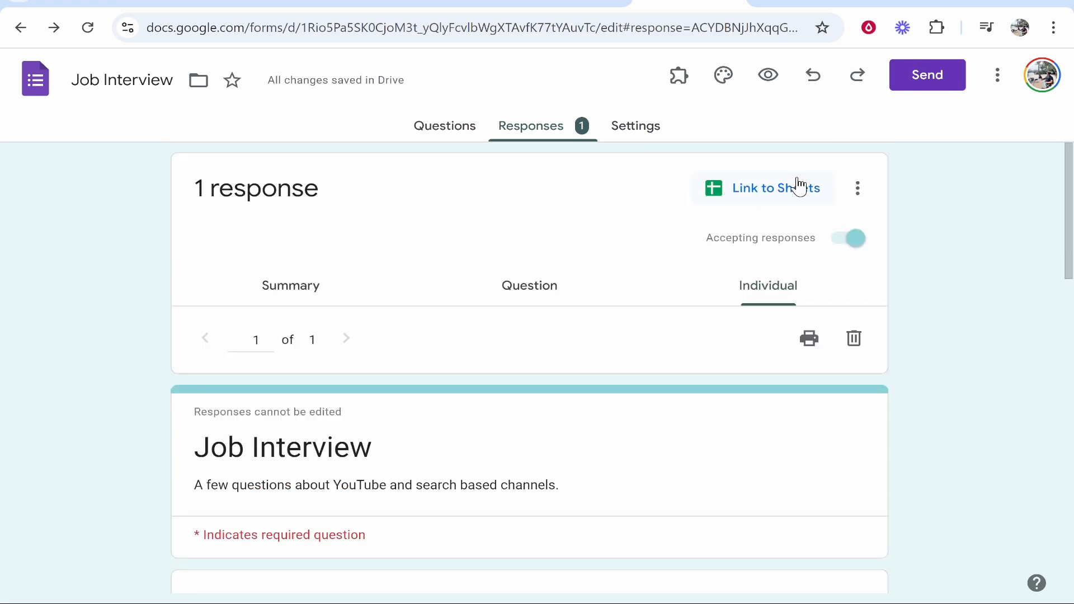
{"action": "left_click", "coordinate": [735, 195]}
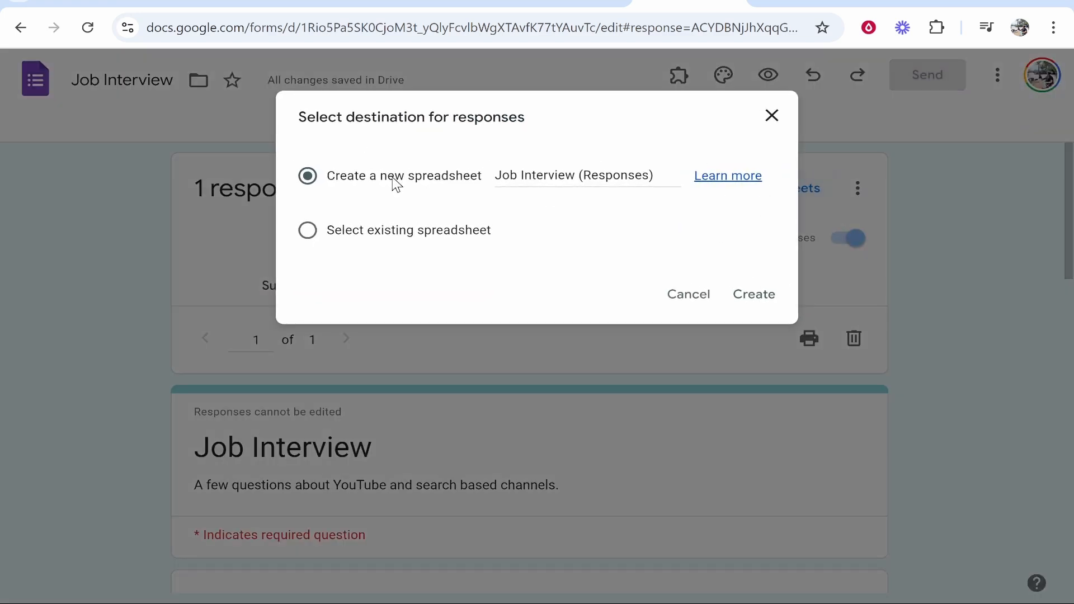
{"action": "left_click", "coordinate": [755, 295]}
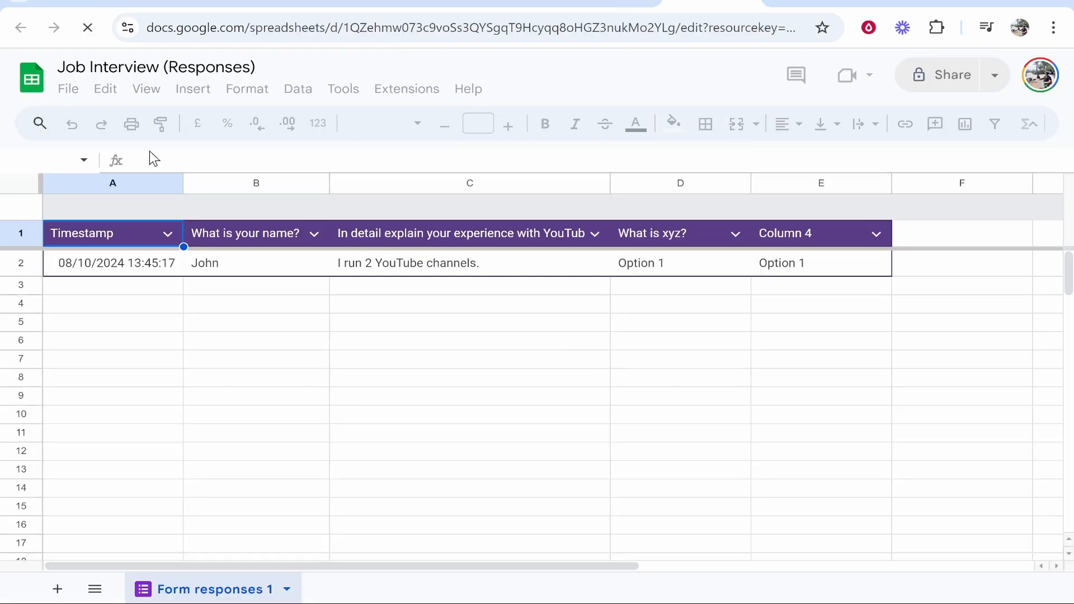
{"action": "left_click", "coordinate": [169, 271]}
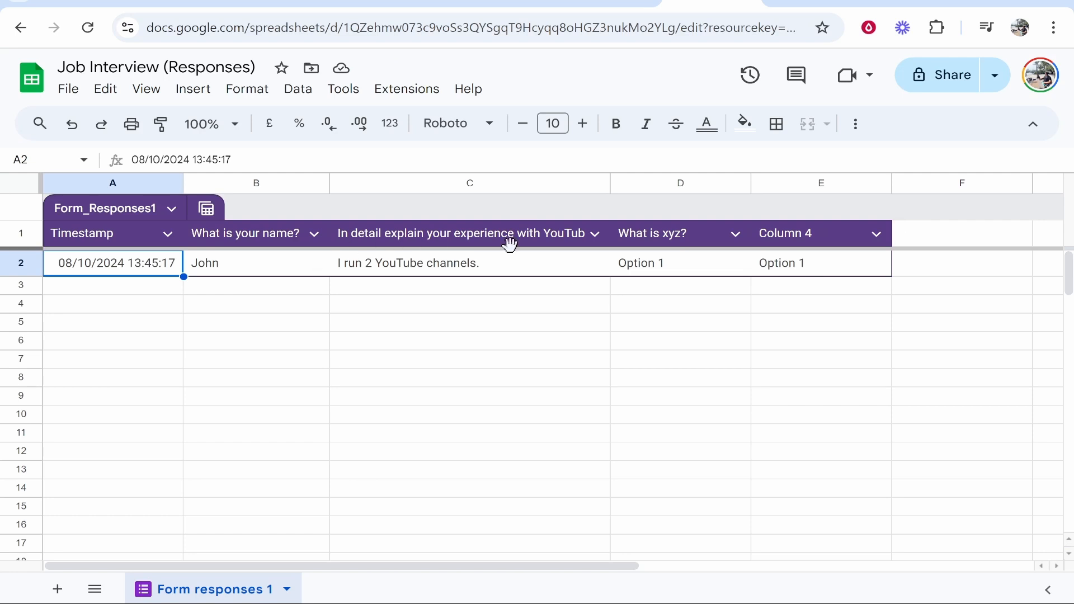
Return from the spreadsheet to the form, go back to the template gallery and browse its templates
{"action": "left_click", "coordinate": [610, 2]}
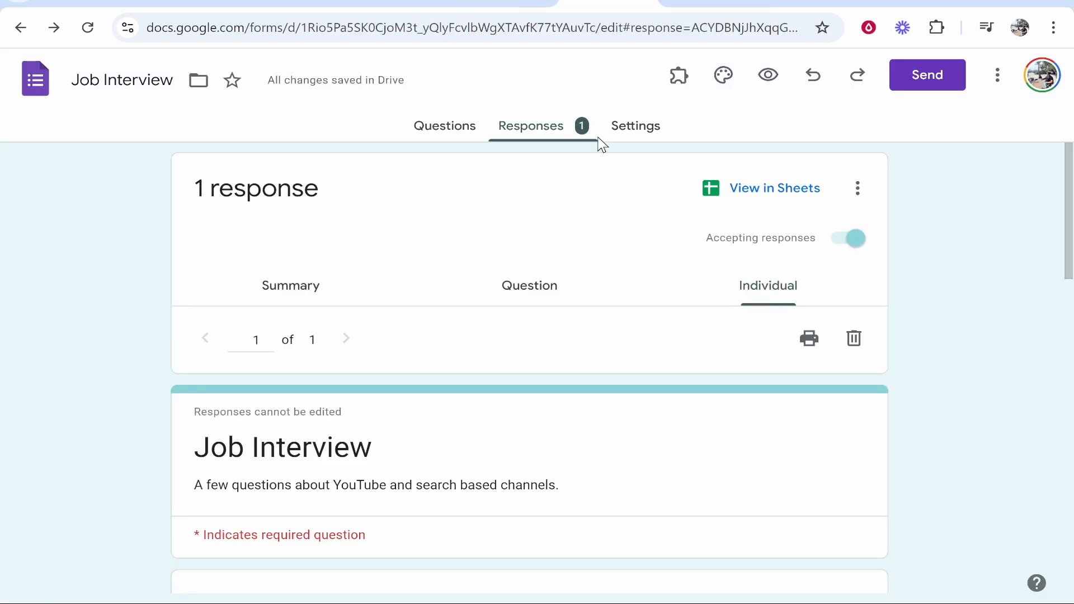
{"action": "left_click", "coordinate": [10, 35]}
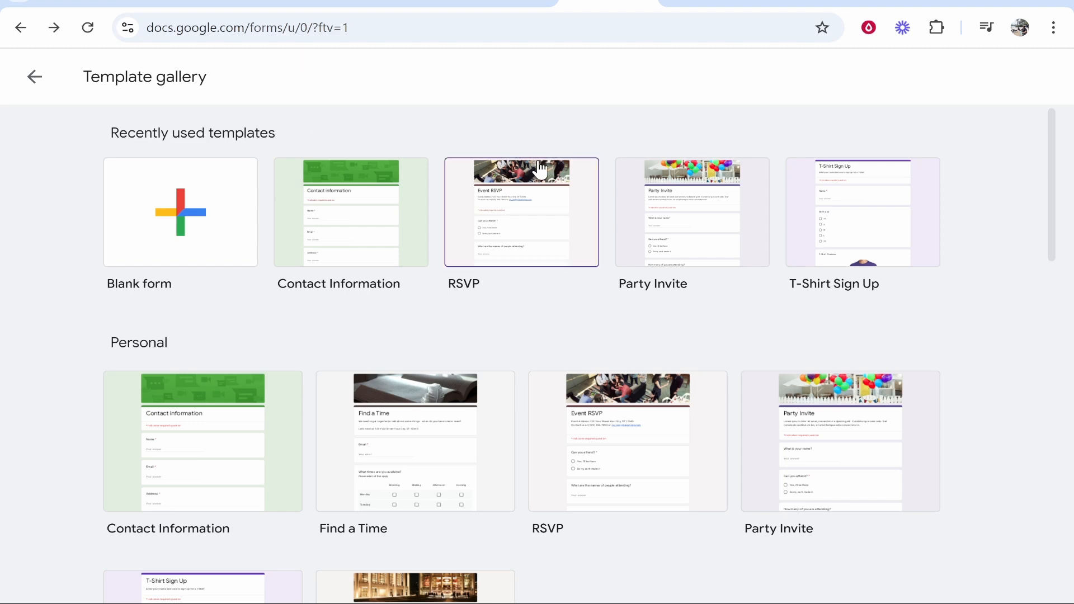
{"action": "scroll", "coordinate": [476, 157], "scroll_direction": "down", "scroll_amount": 2}
{"action": "scroll", "coordinate": [475, 157], "scroll_direction": "down", "scroll_amount": 15}
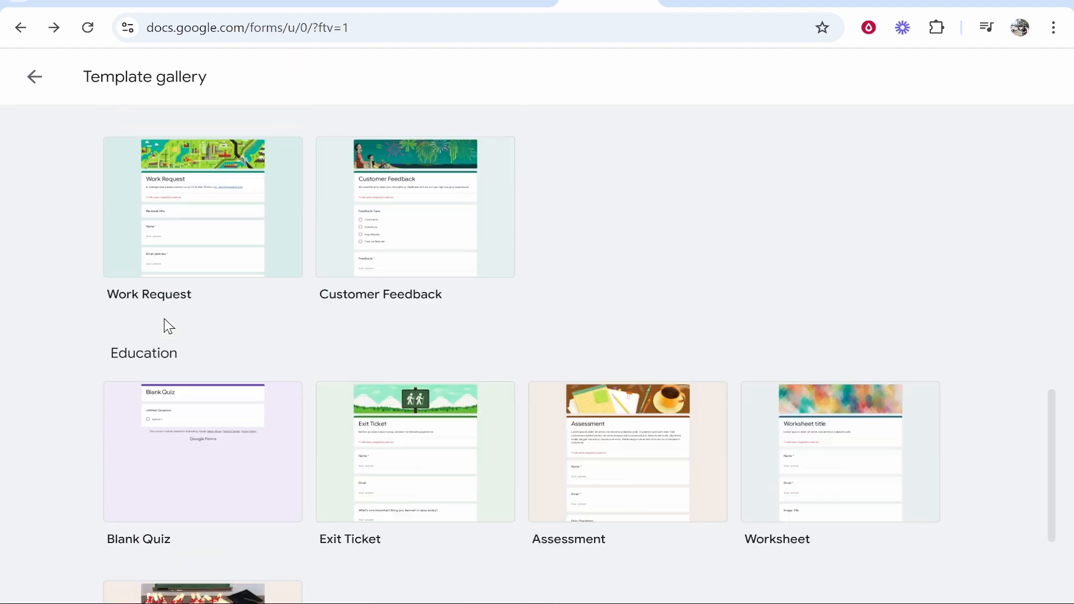
{"action": "scroll", "coordinate": [185, 377], "scroll_direction": "up", "scroll_amount": 17}
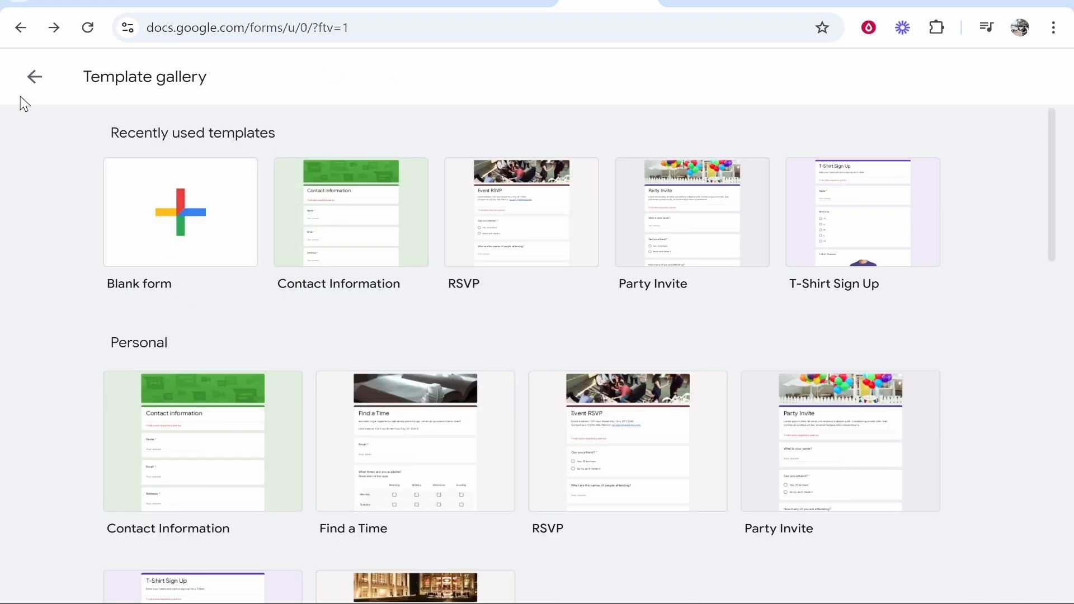
Reopen the Job Interview form from the recent forms list and show its responses
{"action": "left_click", "coordinate": [33, 80]}
{"action": "scroll", "coordinate": [209, 413], "scroll_direction": "down", "scroll_amount": 3}
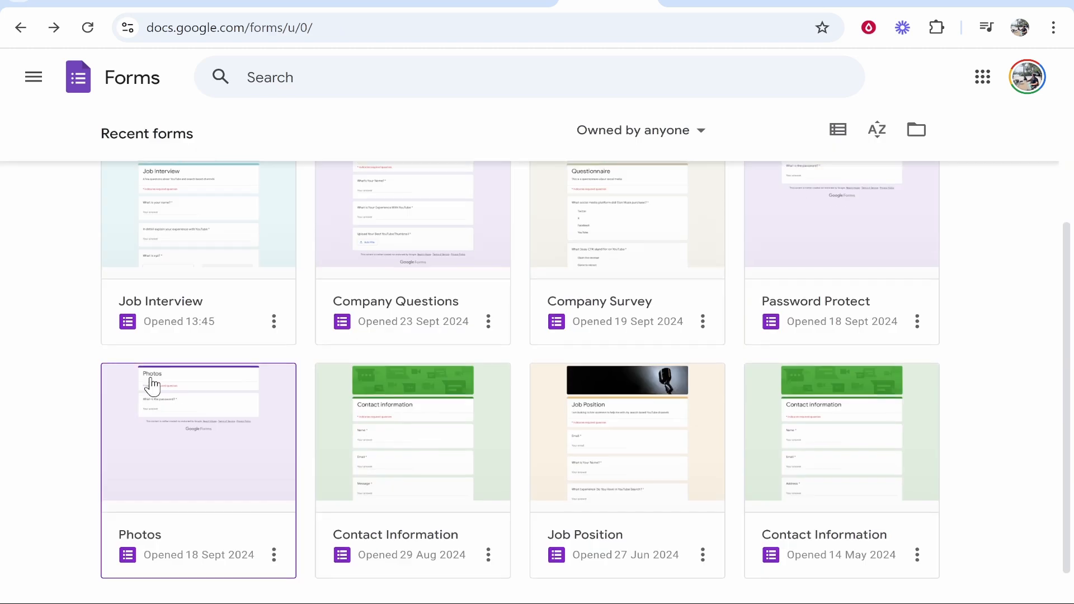
{"action": "scroll", "coordinate": [164, 224], "scroll_direction": "up", "scroll_amount": 1}
{"action": "scroll", "coordinate": [164, 224], "scroll_direction": "up", "scroll_amount": 1}
{"action": "left_click", "coordinate": [199, 309]}
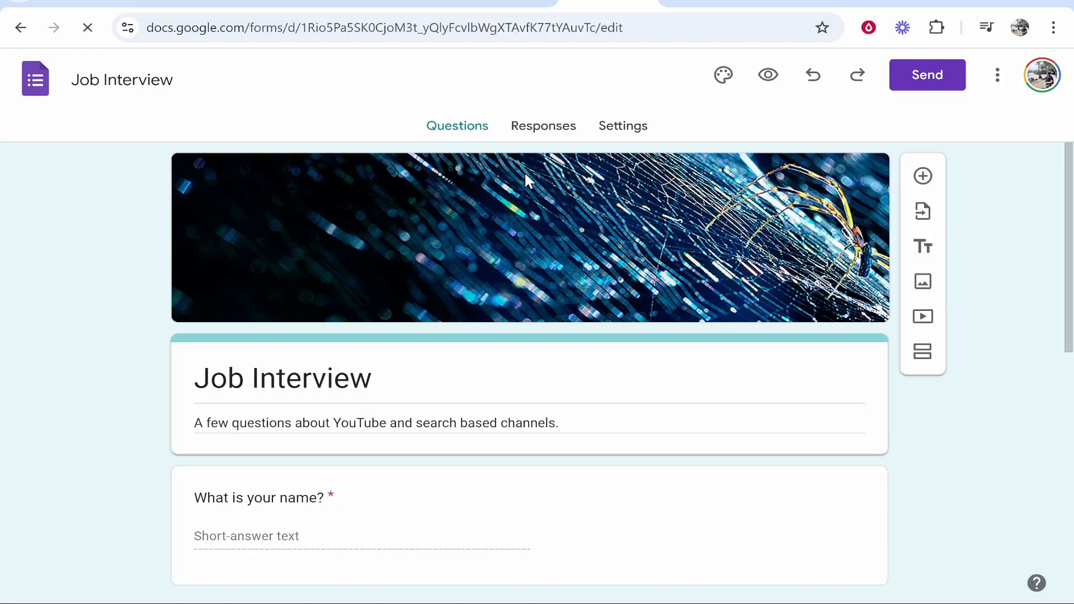
{"action": "left_click", "coordinate": [544, 138]}
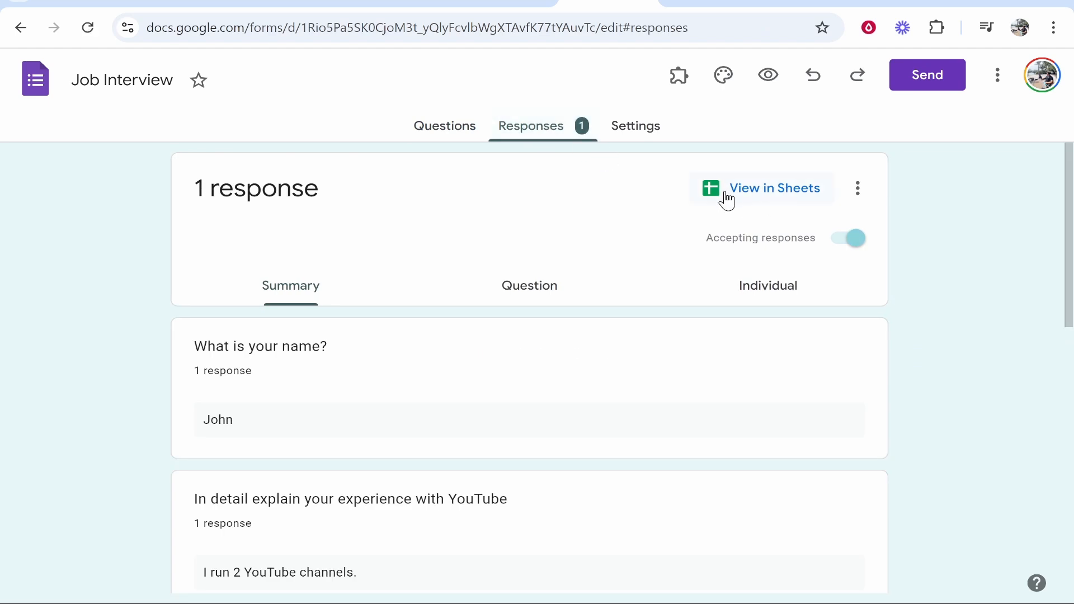